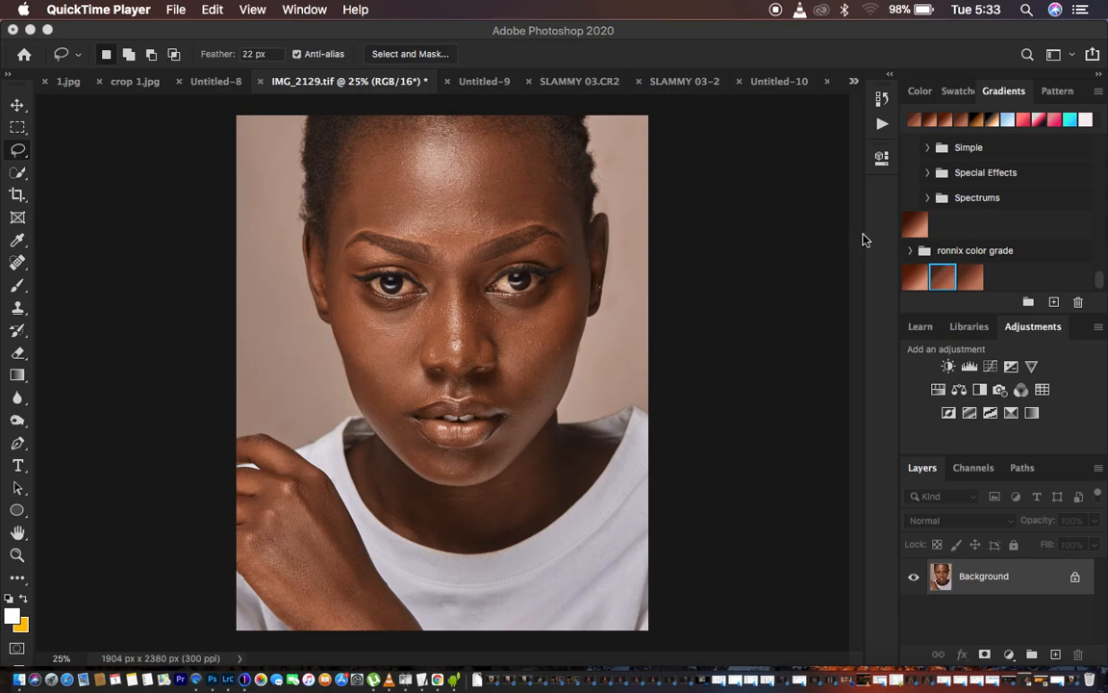
# Run the FS 16 BIT frequency separation action on the portrait
pyautogui.click(883, 128)
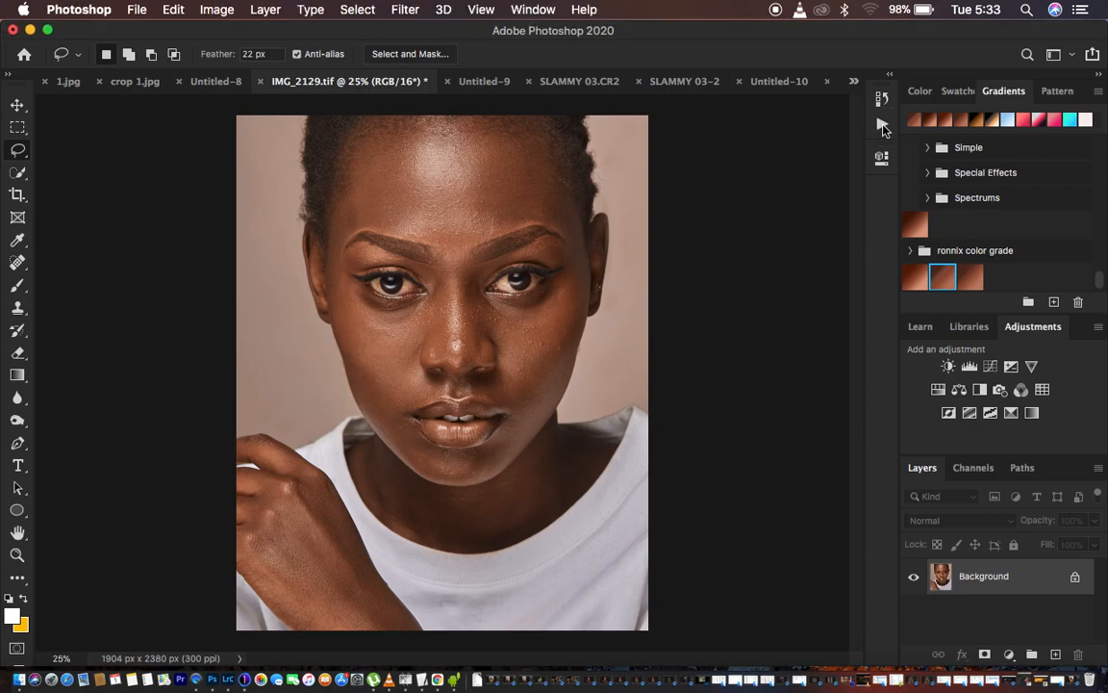
pyautogui.click(883, 127)
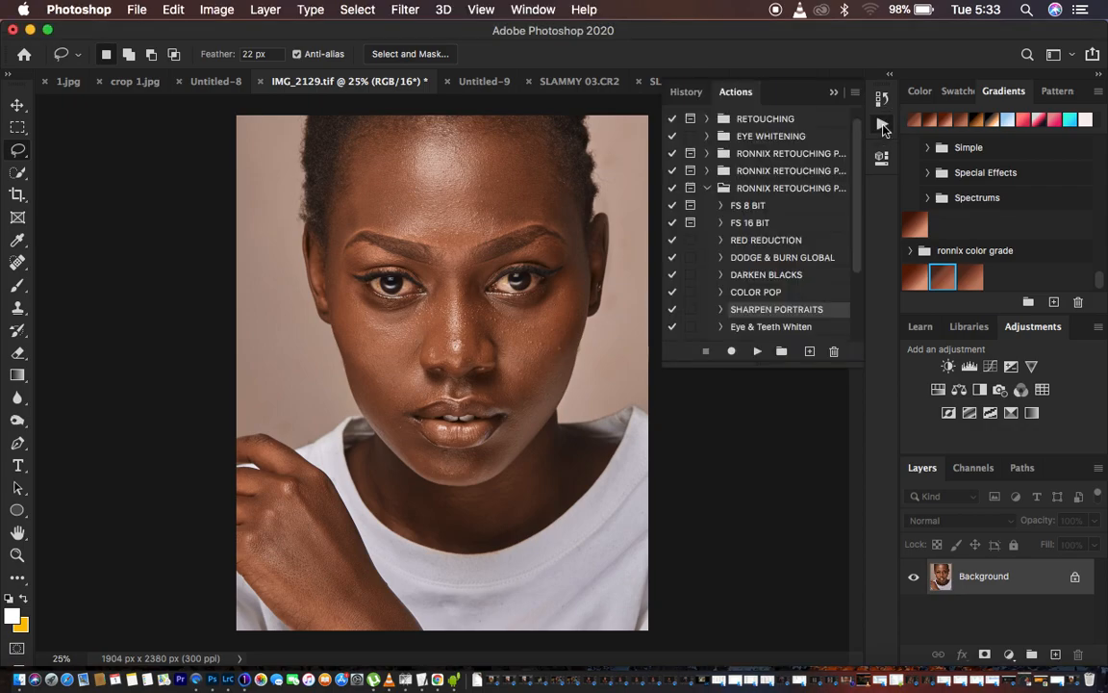
pyautogui.click(770, 222)
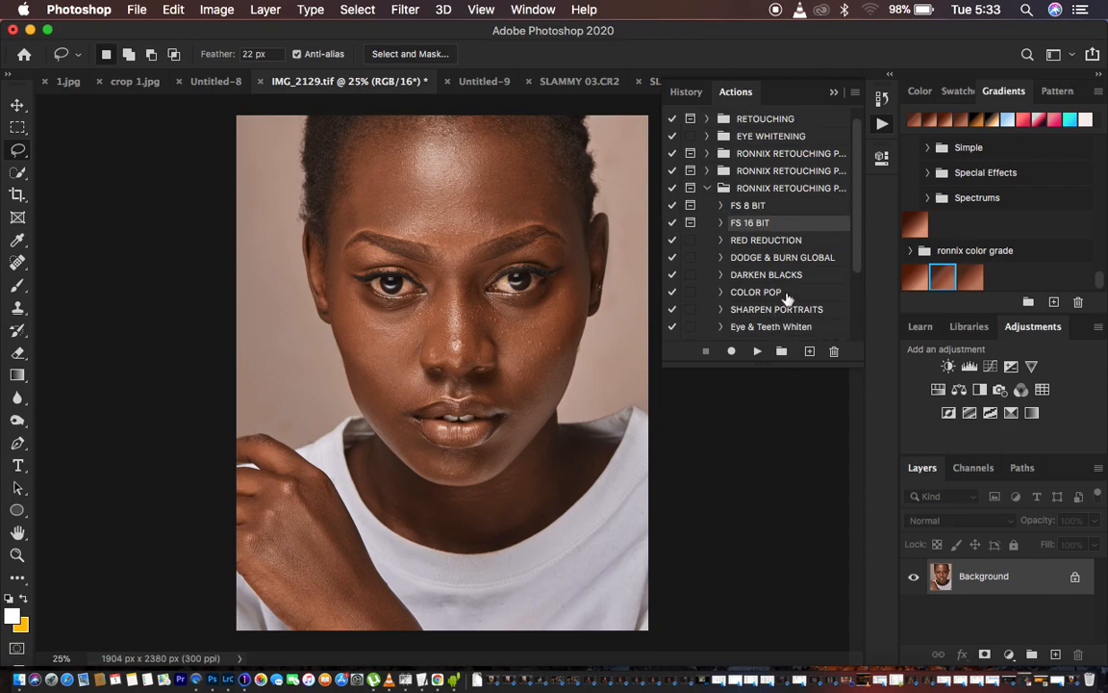
pyautogui.scroll(-3, 787, 298)
pyautogui.scroll(4, 787, 298)
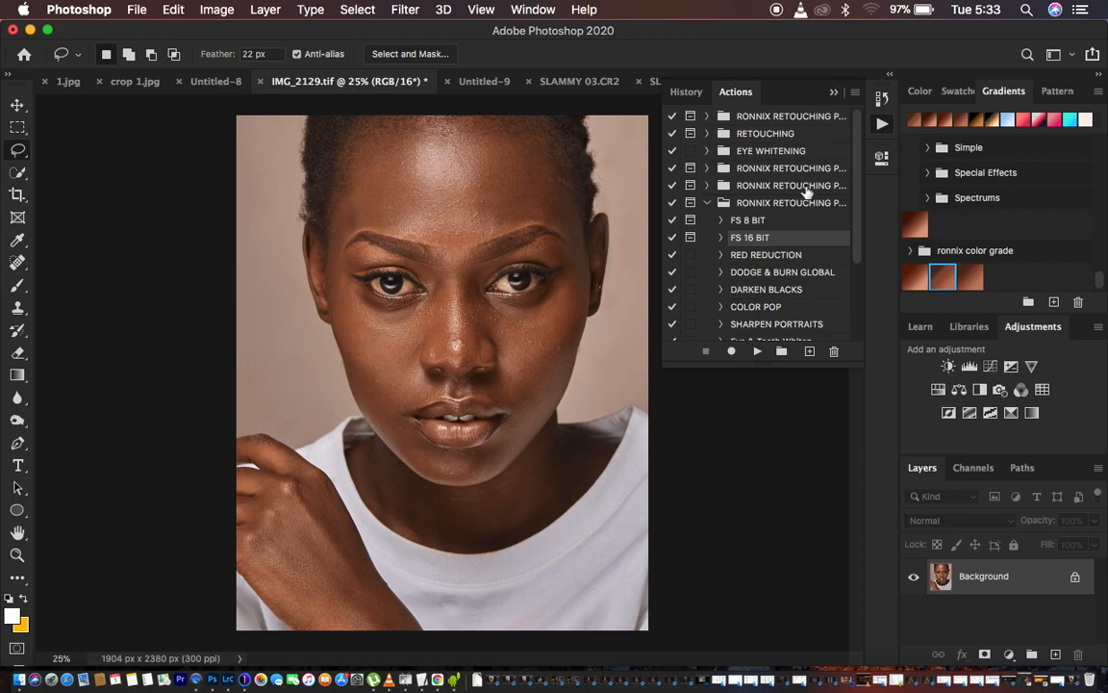
pyautogui.click(757, 352)
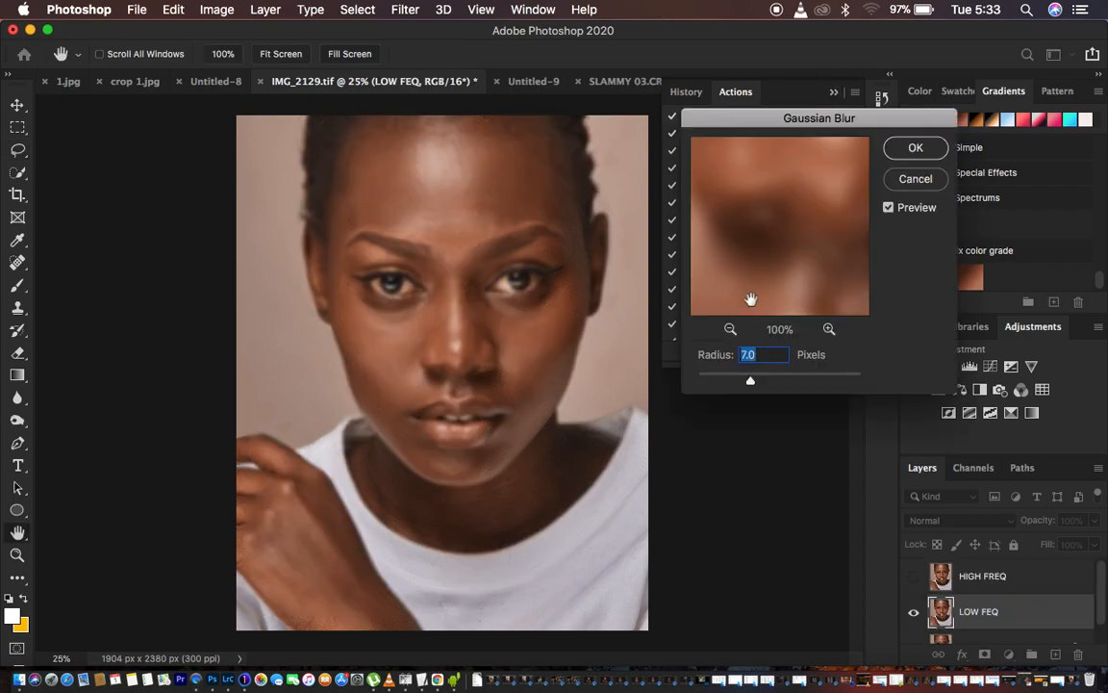
# Lower the Gaussian Blur radius to 0.1 pixels and examine the facial skin texture in the preview at different magnifications
pyautogui.moveTo(798, 117); pyautogui.dragTo(759, 93)
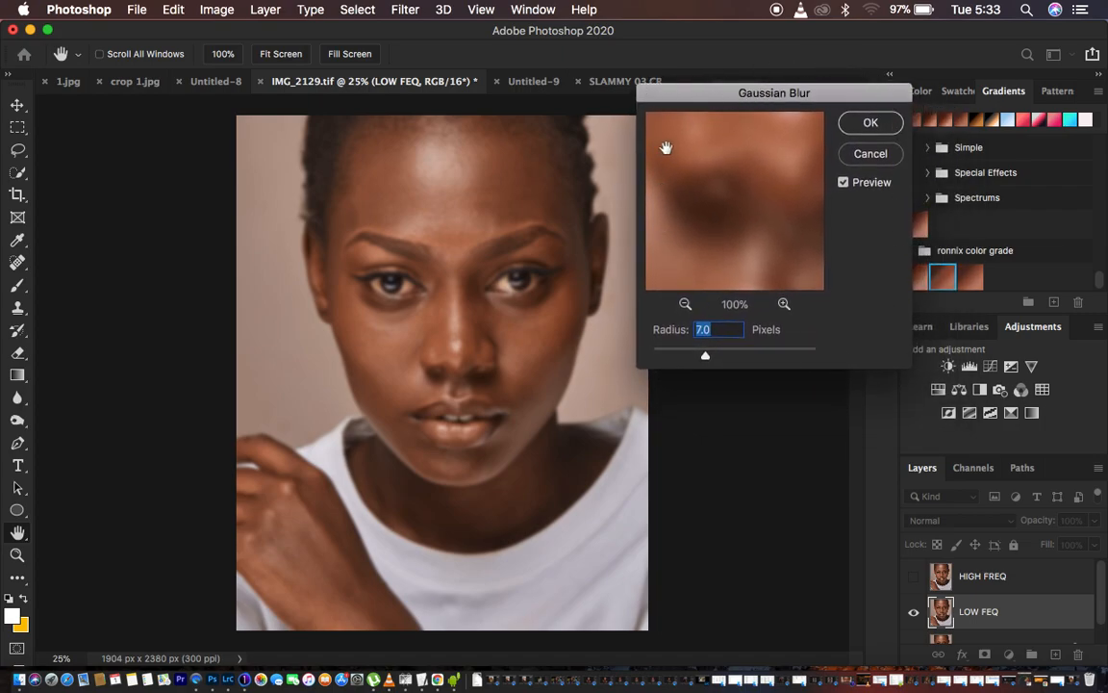
pyautogui.moveTo(707, 357); pyautogui.dragTo(653, 355)
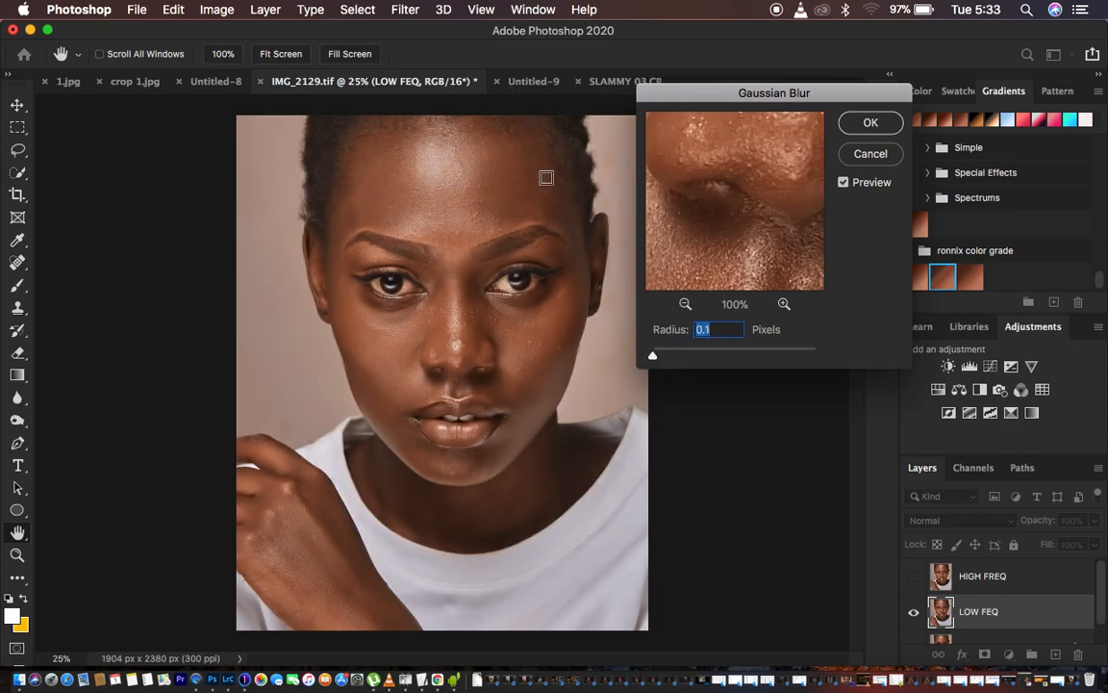
pyautogui.moveTo(781, 156); pyautogui.dragTo(781, 212)
pyautogui.click(682, 304)
pyautogui.click(682, 304)
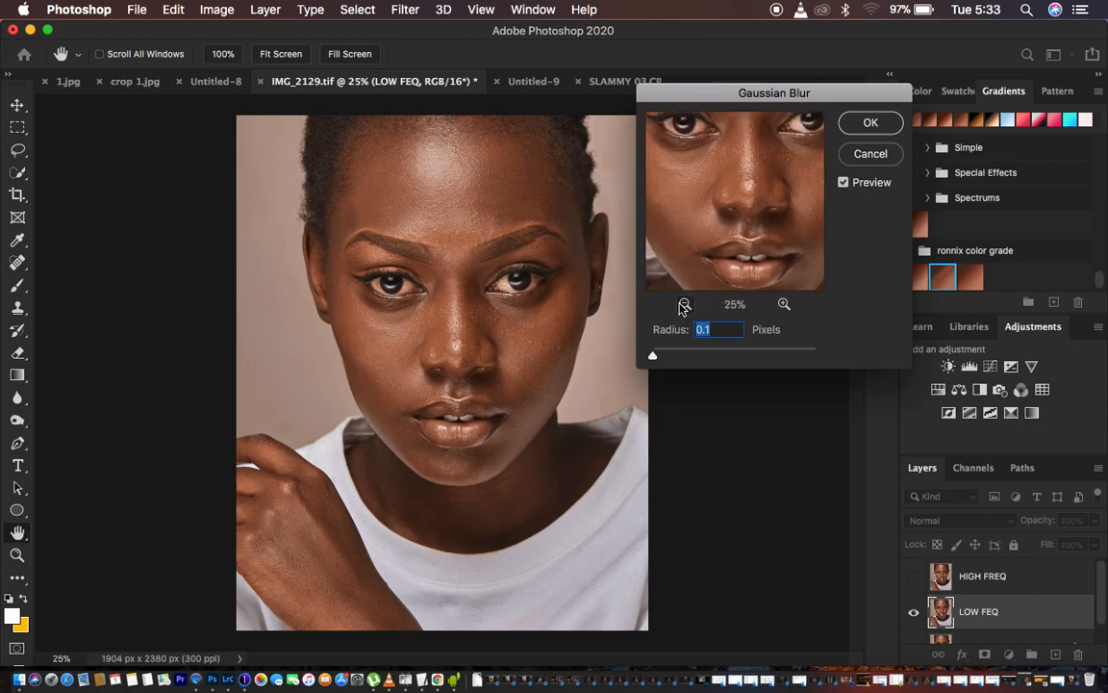
pyautogui.moveTo(787, 168)
pyautogui.mouseDown()
pyautogui.moveTo(774, 260)
pyautogui.moveTo(767, 176)
pyautogui.mouseUp()
pyautogui.click(784, 303)
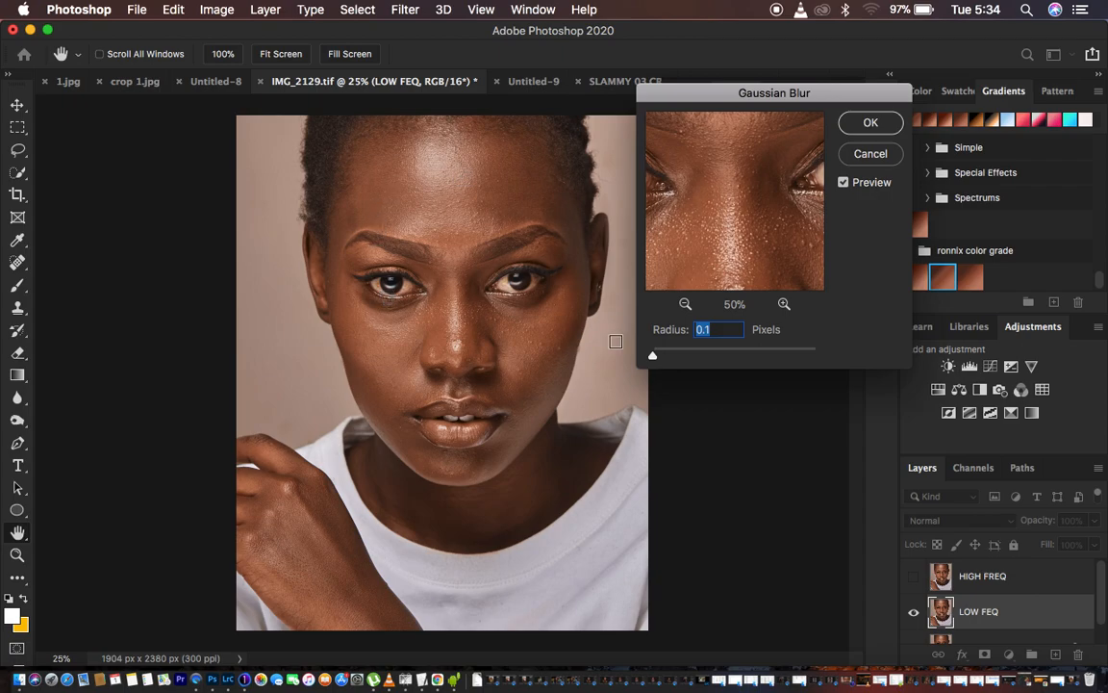
# Try a Gaussian Blur radius of 4.0 pixels and inspect the eyes and nose in the preview
pyautogui.moveTo(652, 358); pyautogui.dragTo(689, 359)
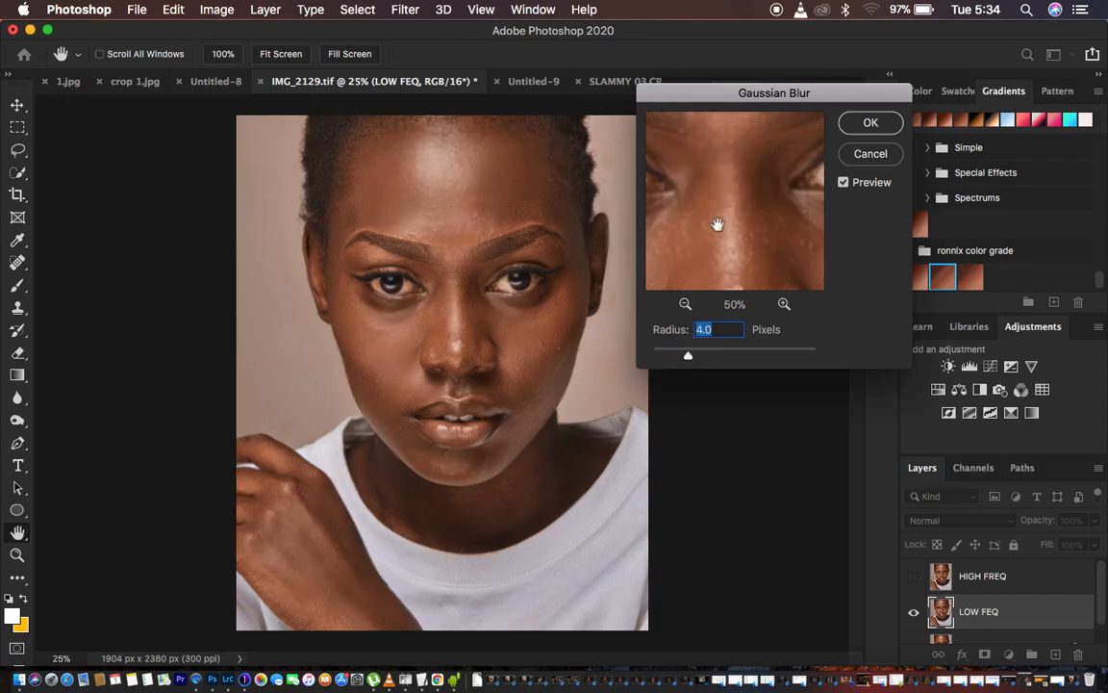
pyautogui.click(686, 304)
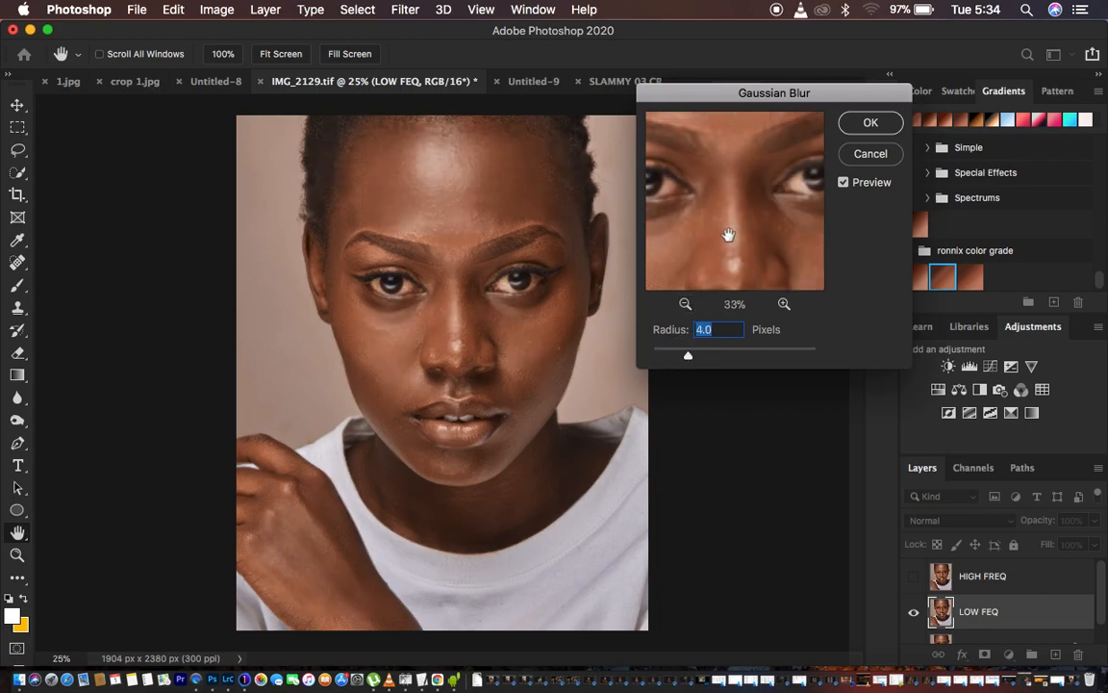
pyautogui.moveTo(727, 237); pyautogui.dragTo(727, 200)
# Blur the LOW FEQ layer with a Gaussian Blur radius of 7.0 pixels and let the action finish
pyautogui.moveTo(688, 359); pyautogui.dragTo(705, 356)
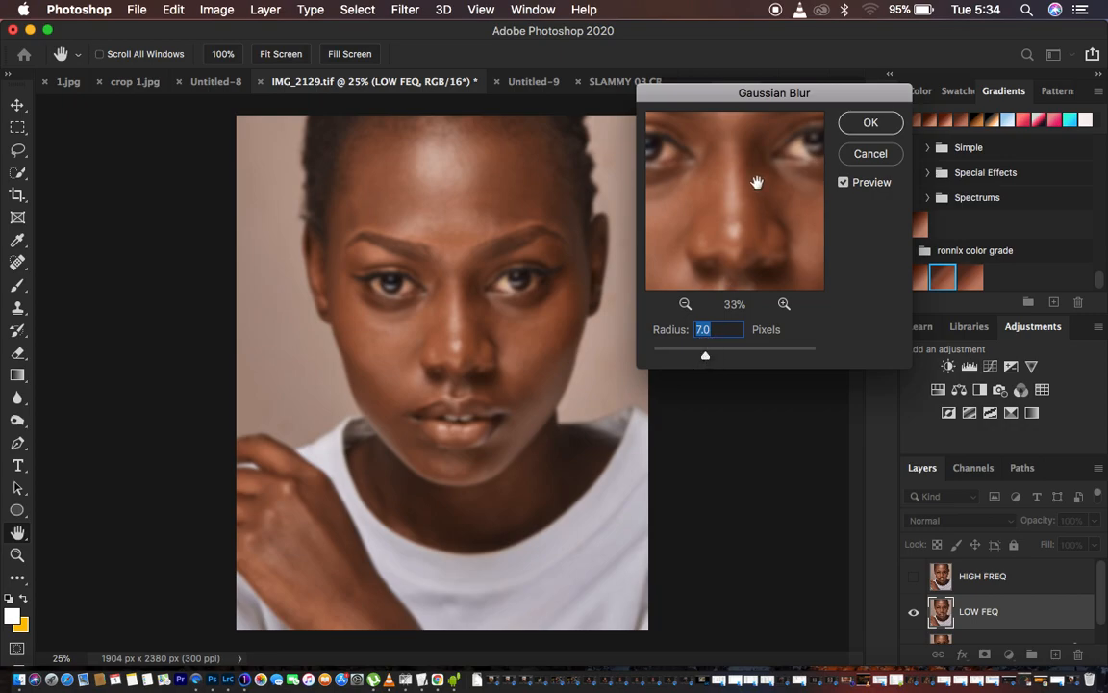
pyautogui.moveTo(757, 183)
pyautogui.mouseDown()
pyautogui.moveTo(760, 263)
pyautogui.moveTo(760, 175)
pyautogui.mouseUp()
pyautogui.click(785, 305)
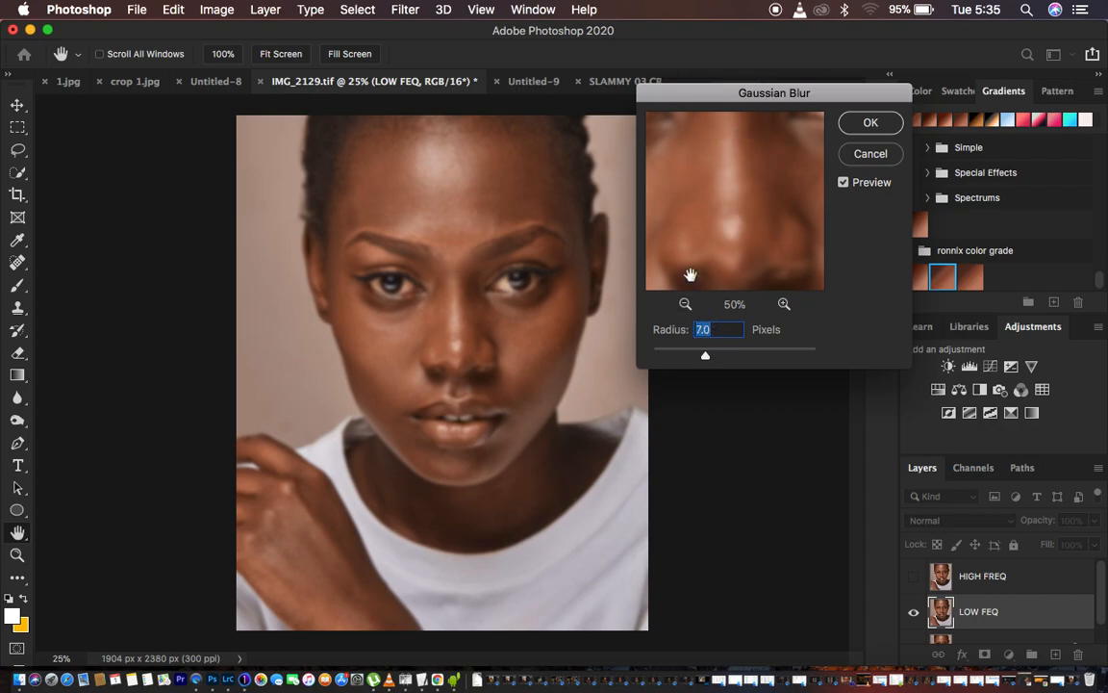
pyautogui.click(867, 122)
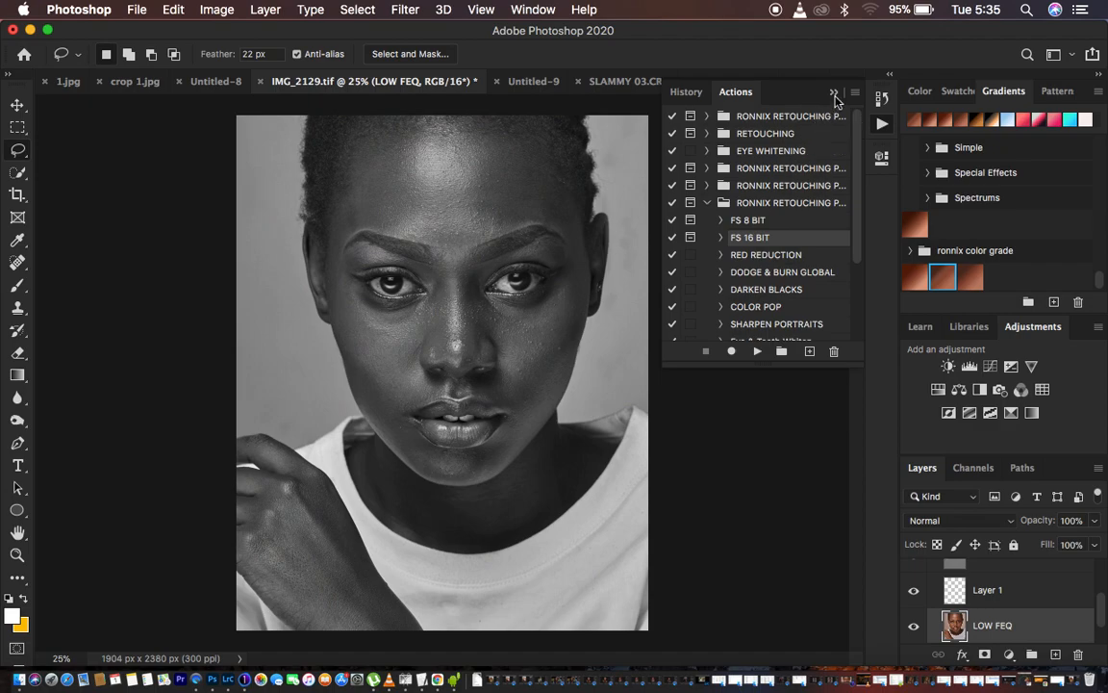
pyautogui.click(834, 93)
# Compare the portrait with the Black & White 1 adjustment layer hidden and shown
pyautogui.scroll(4, 1021, 580)
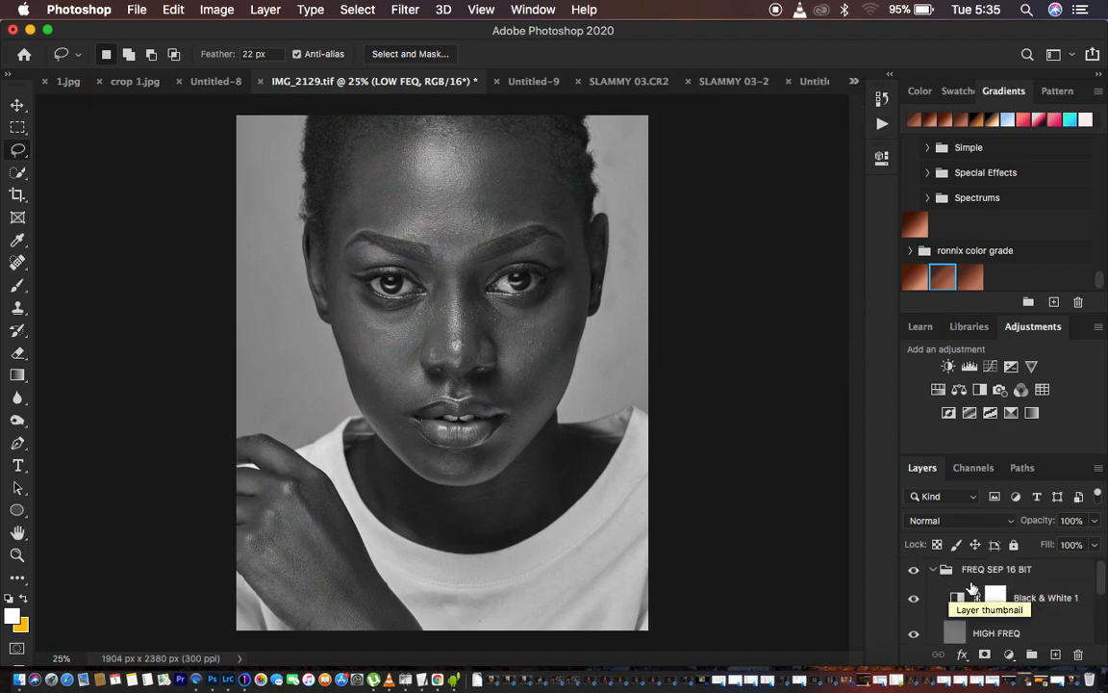
pyautogui.click(915, 599)
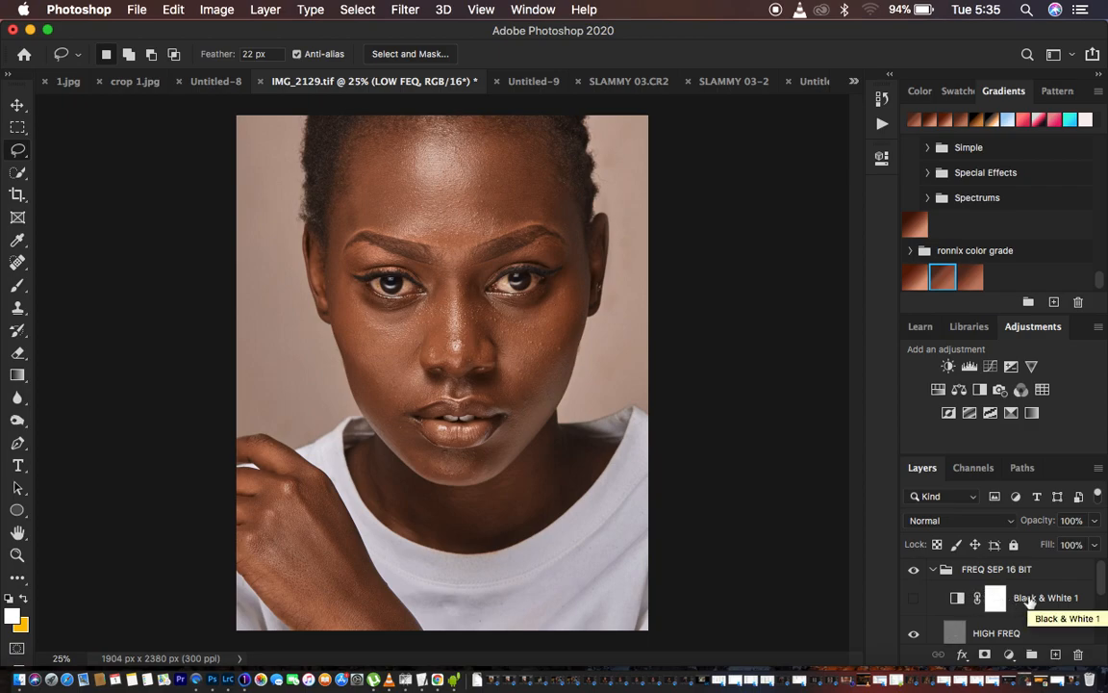
pyautogui.click(914, 599)
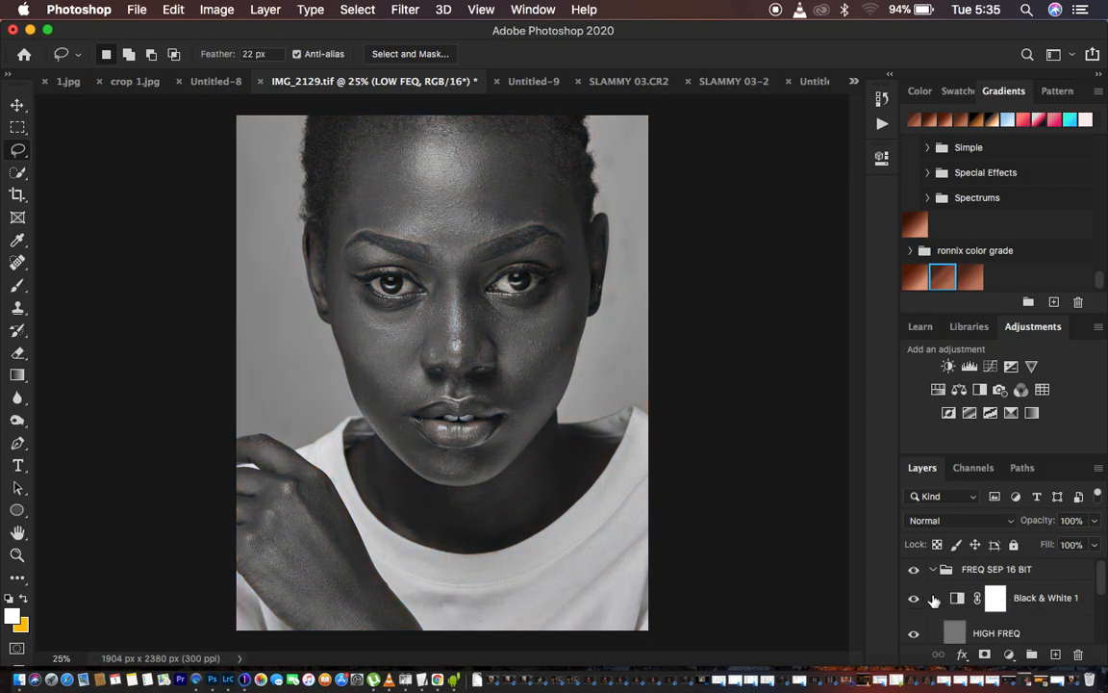
# Lasso the forehead from below the hairline down to the upper edges of the eyebrows, with the LOW FEQ layer active
pyautogui.scroll(-1, 1013, 599)
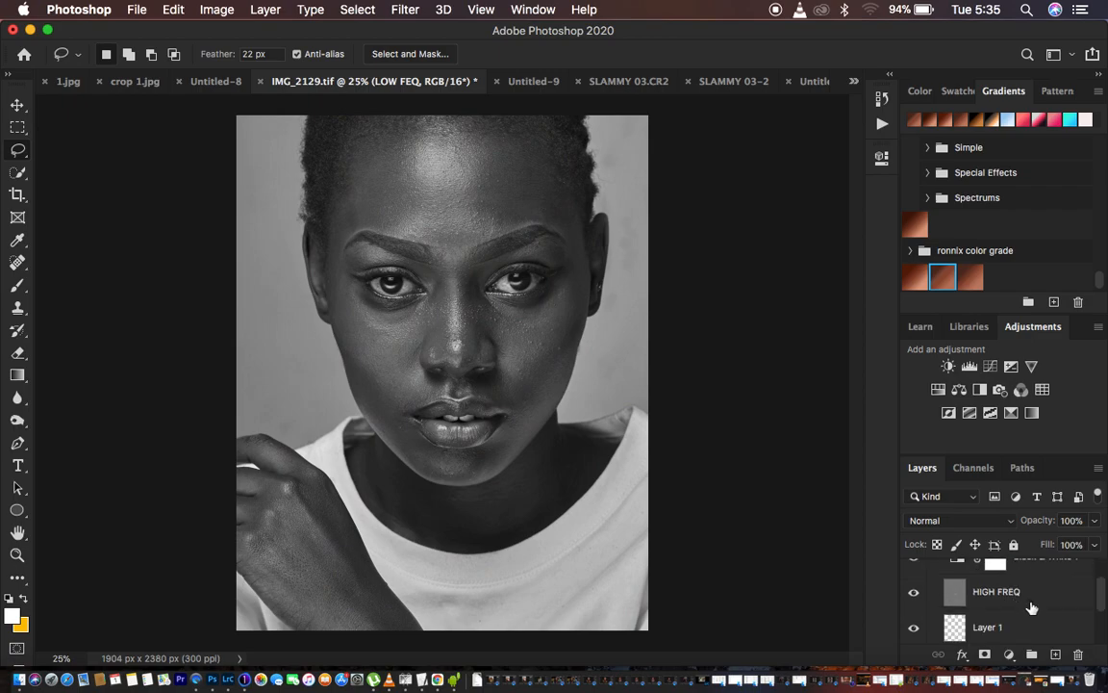
pyautogui.scroll(-2, 1032, 607)
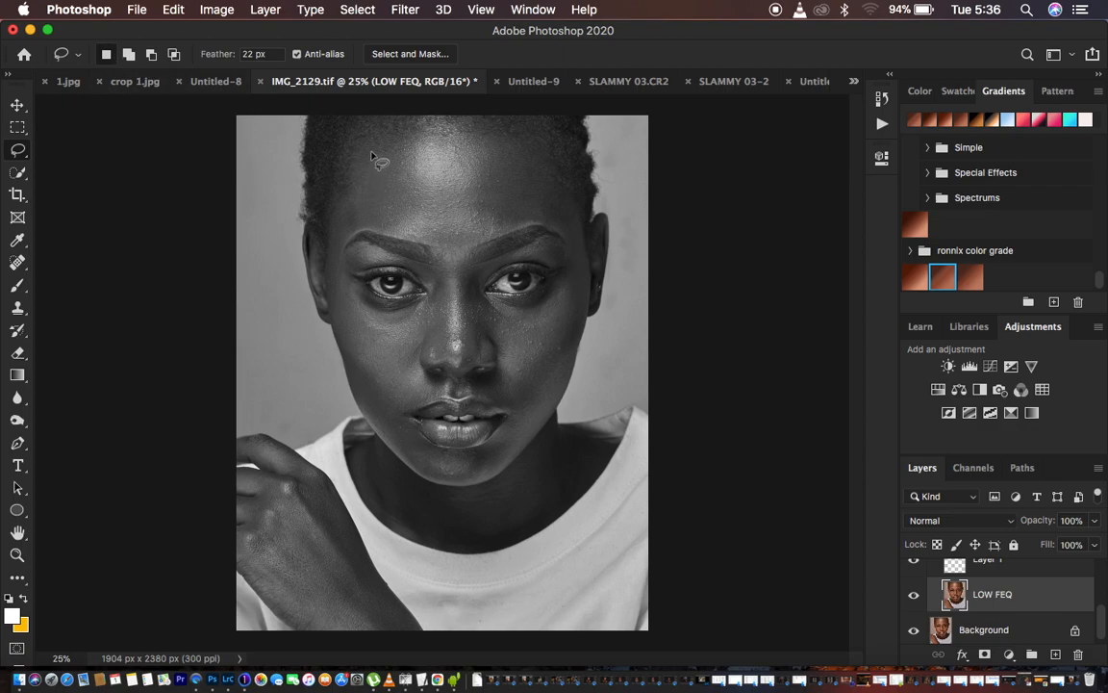
pyautogui.moveTo(362, 138)
pyautogui.mouseDown()
pyautogui.moveTo(537, 140)
pyautogui.moveTo(578, 238)
pyautogui.moveTo(523, 223)
pyautogui.moveTo(448, 262)
pyautogui.moveTo(413, 232)
pyautogui.moveTo(362, 231)
pyautogui.moveTo(341, 253)
pyautogui.moveTo(329, 231)
pyautogui.moveTo(363, 134)
pyautogui.mouseUp()
# Apply a Gaussian Blur of 21.9 pixels to the selected forehead on the LOW FEQ layer, and clear the selection
pyautogui.click(405, 10)
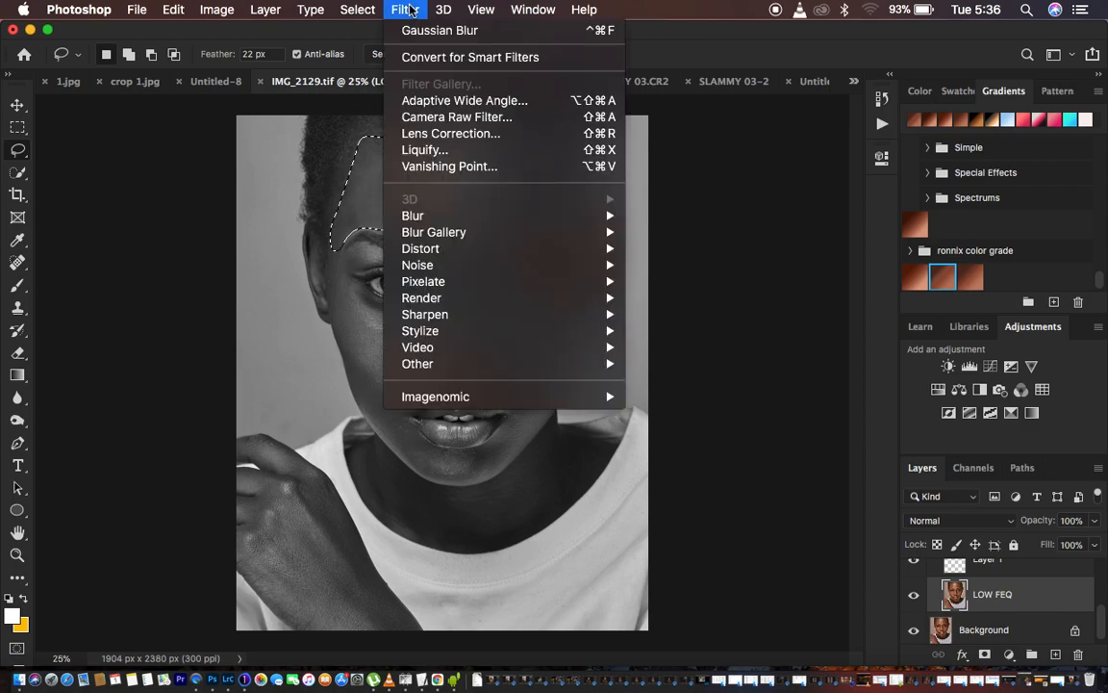
pyautogui.moveTo(423, 216)
pyautogui.click(707, 281)
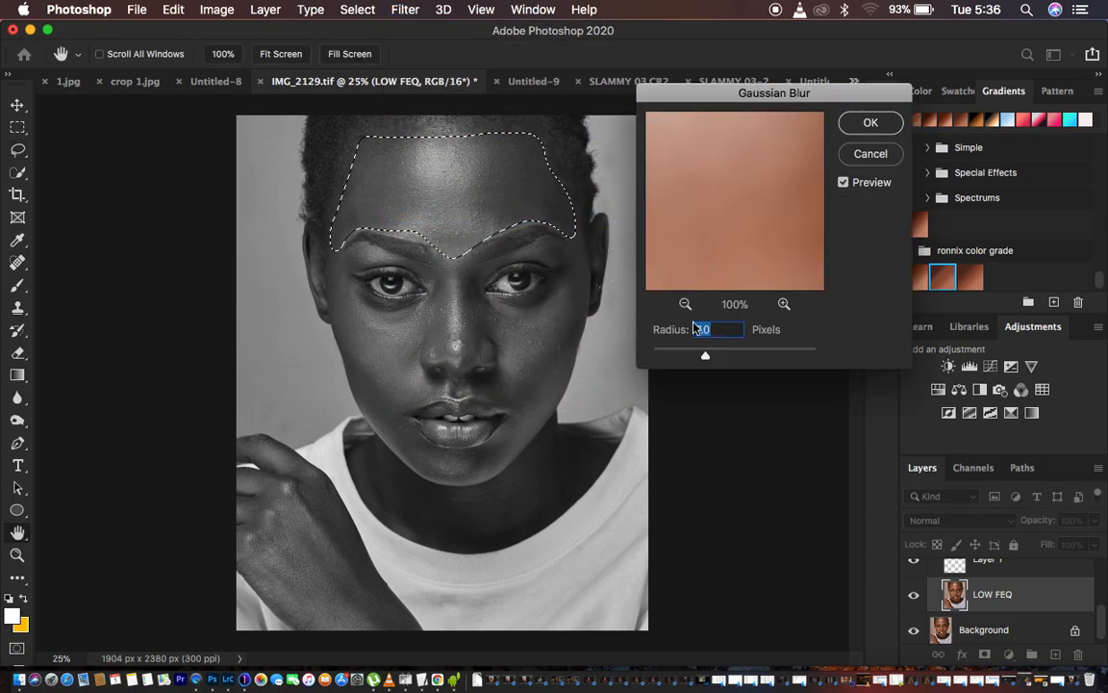
pyautogui.moveTo(704, 358); pyautogui.dragTo(726, 358)
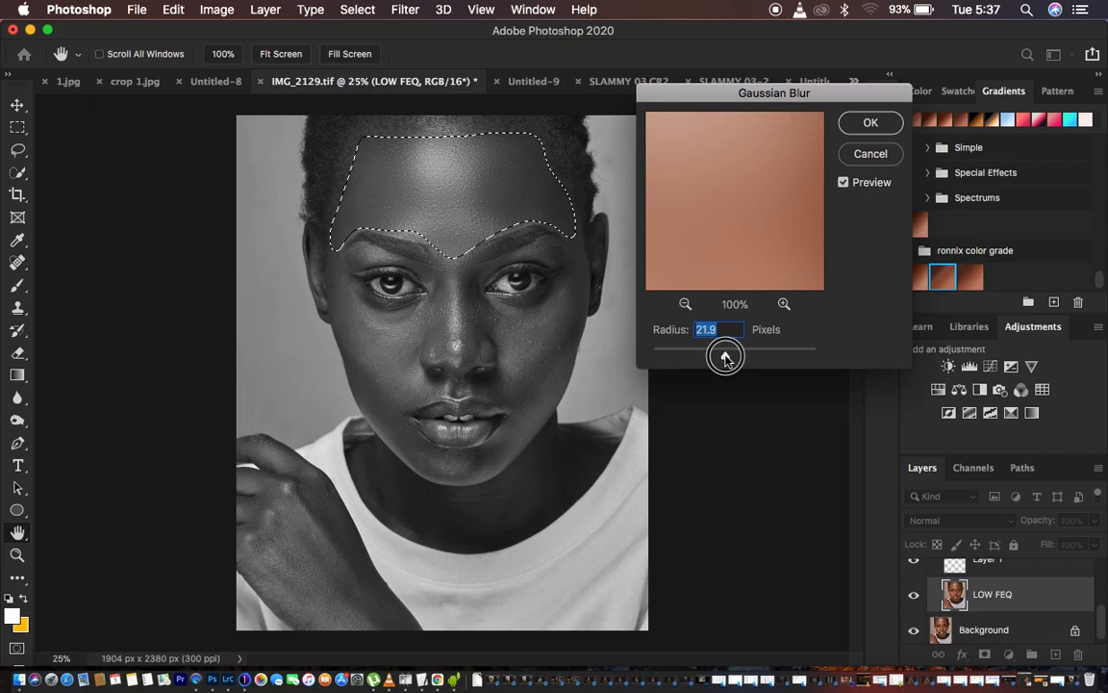
pyautogui.moveTo(725, 357); pyautogui.dragTo(726, 358)
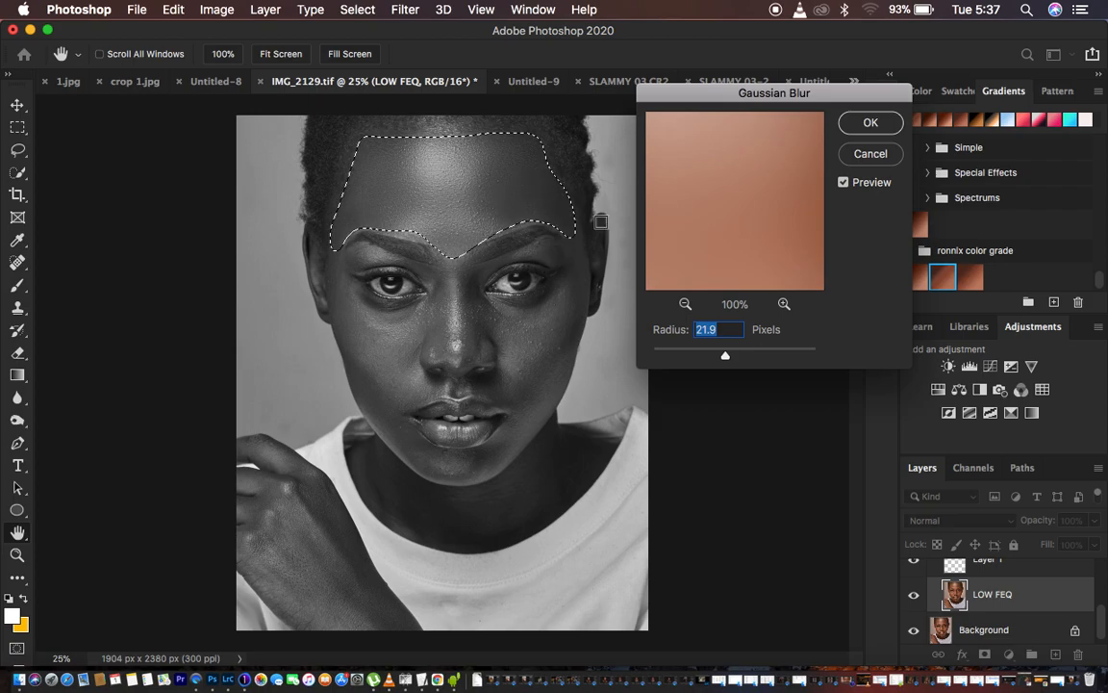
pyautogui.click(868, 125)
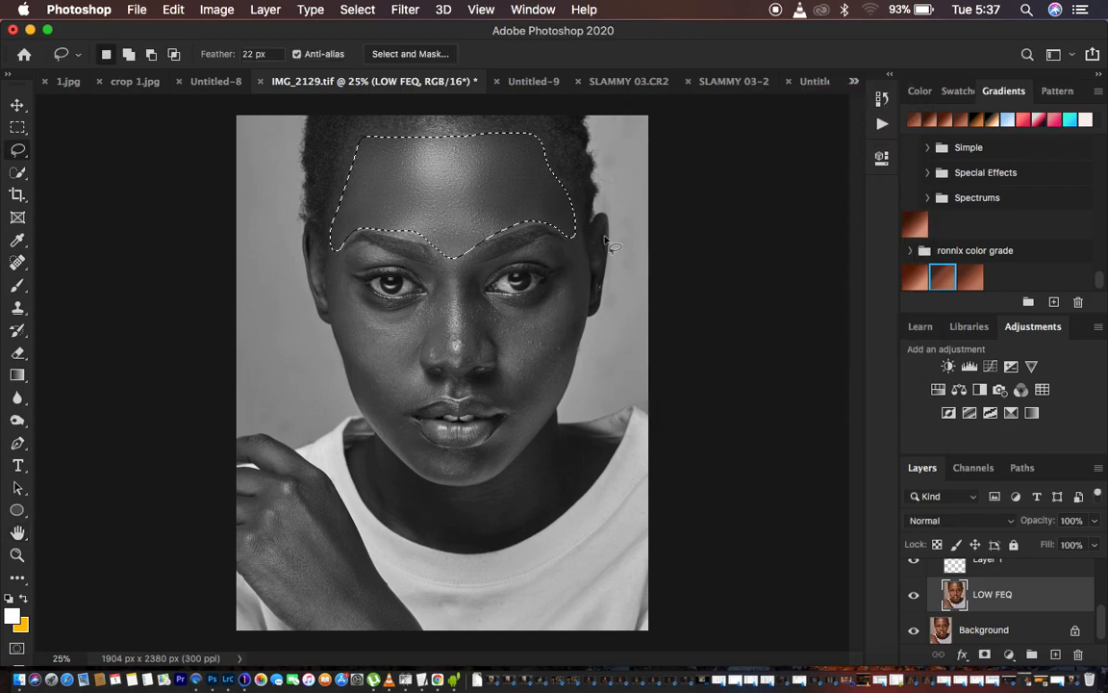
pyautogui.click(623, 282)
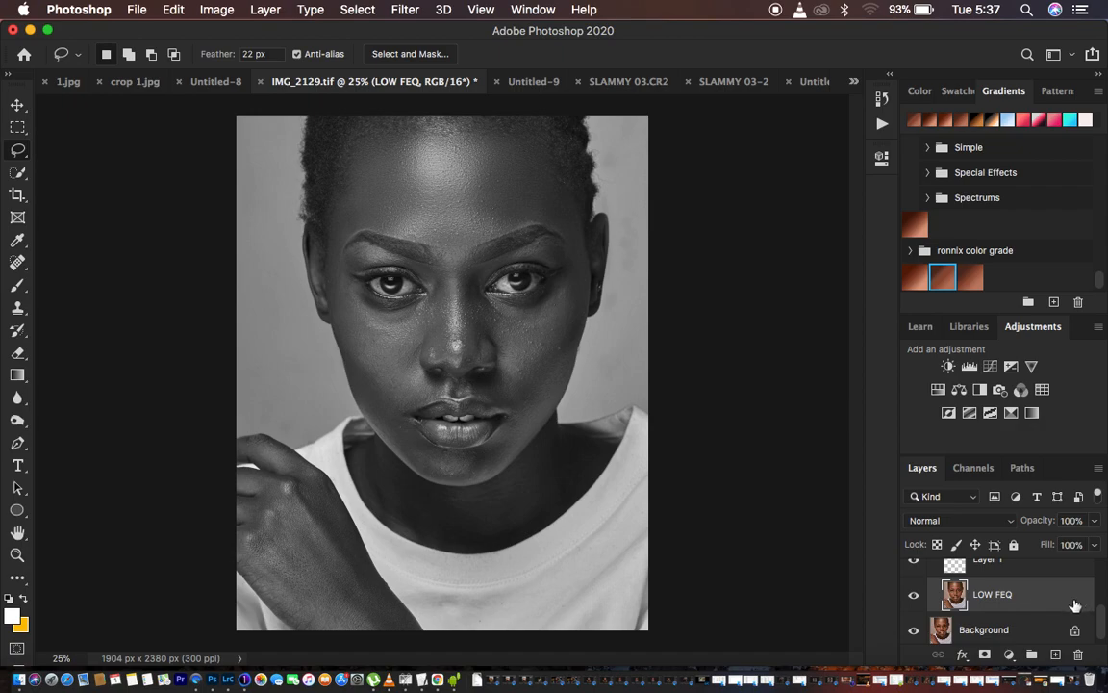
# Hide the Black & White 1 layer and compare the forehead with the FREQ SEP 16 BIT group off and on
pyautogui.scroll(3, 1053, 582)
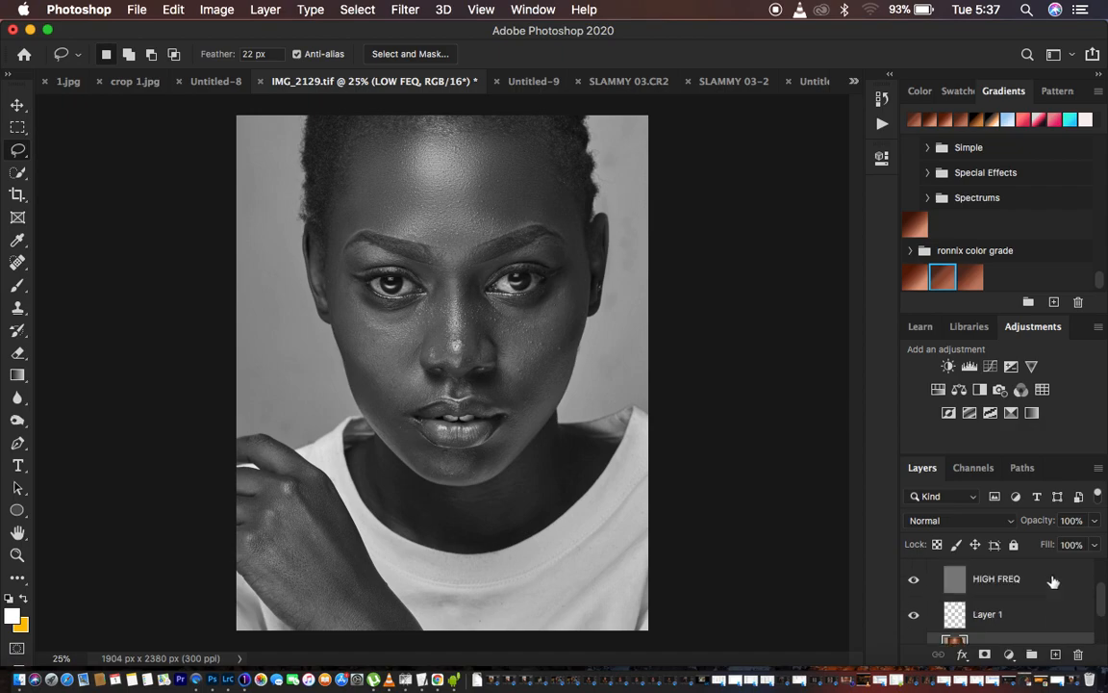
pyautogui.click(914, 599)
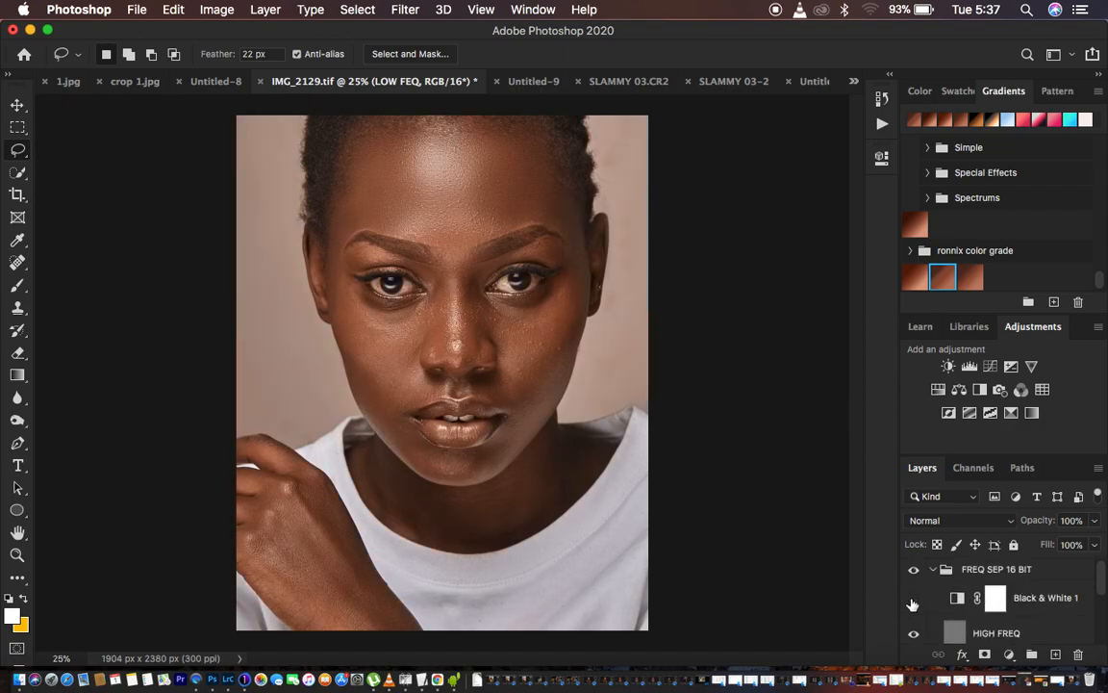
pyautogui.press('super+equal')
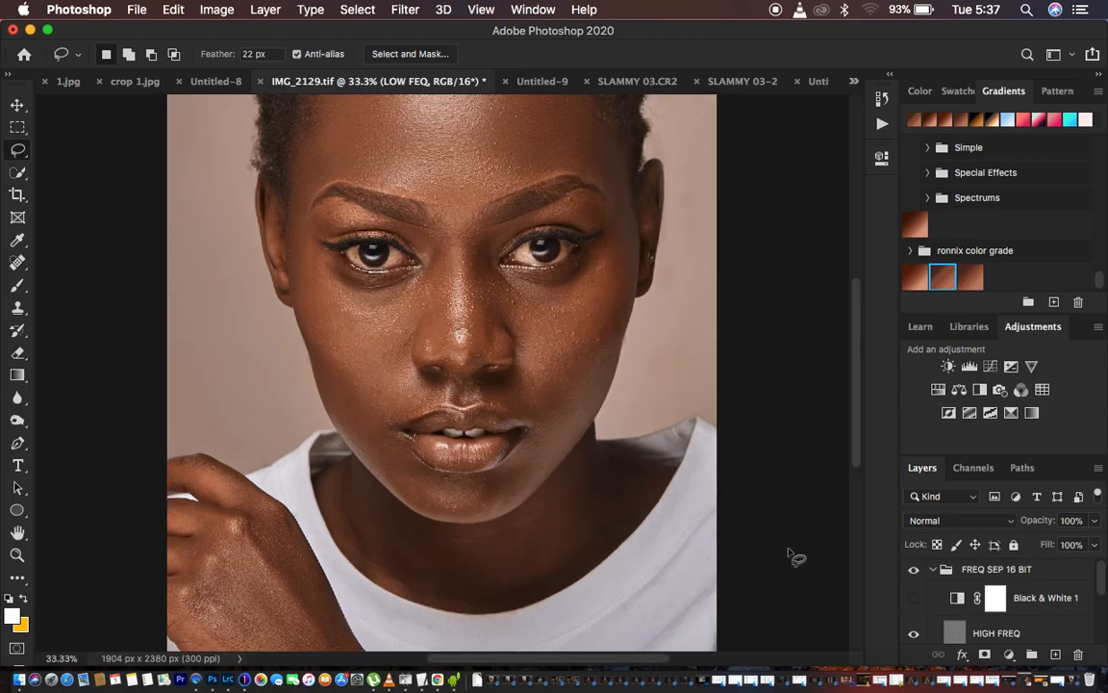
pyautogui.moveTo(856, 453); pyautogui.dragTo(859, 398)
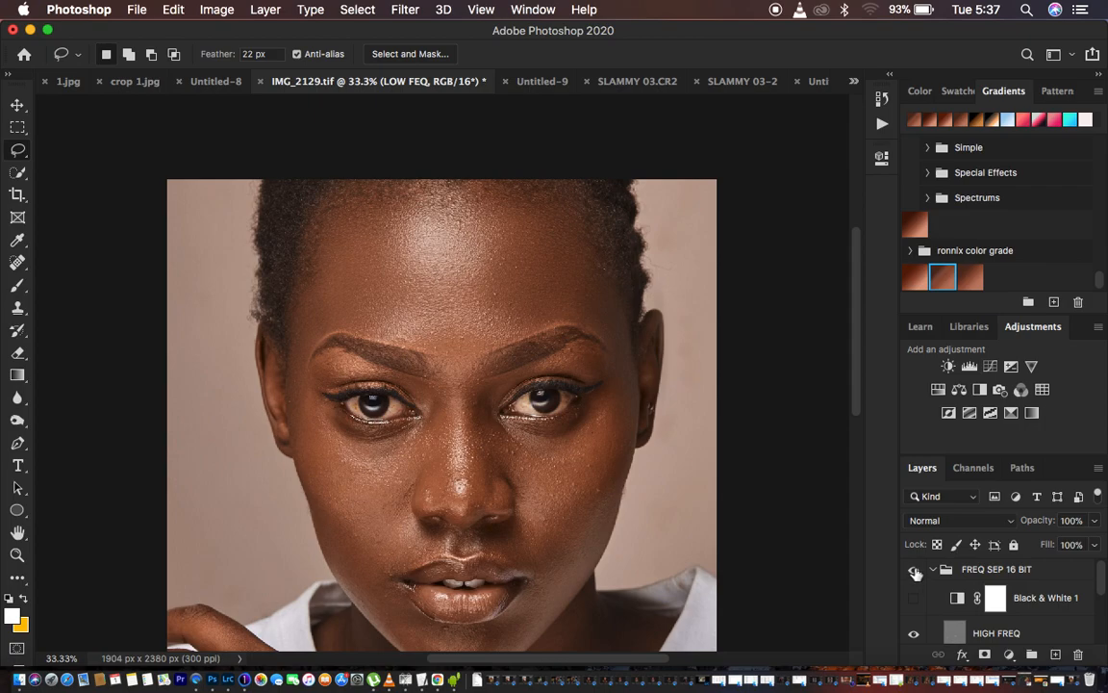
pyautogui.click(914, 570)
pyautogui.click(913, 570)
pyautogui.click(914, 575)
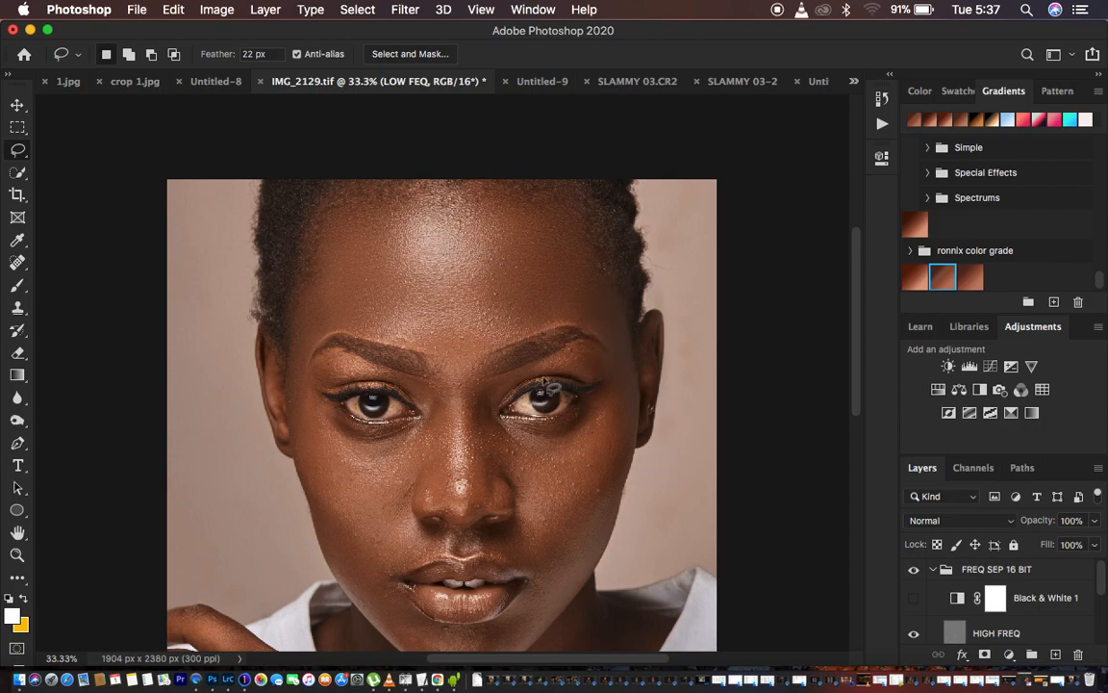
# Show the Black & White 1 adjustment layer and set its Reds value to 2
pyautogui.doubleClick(957, 600)
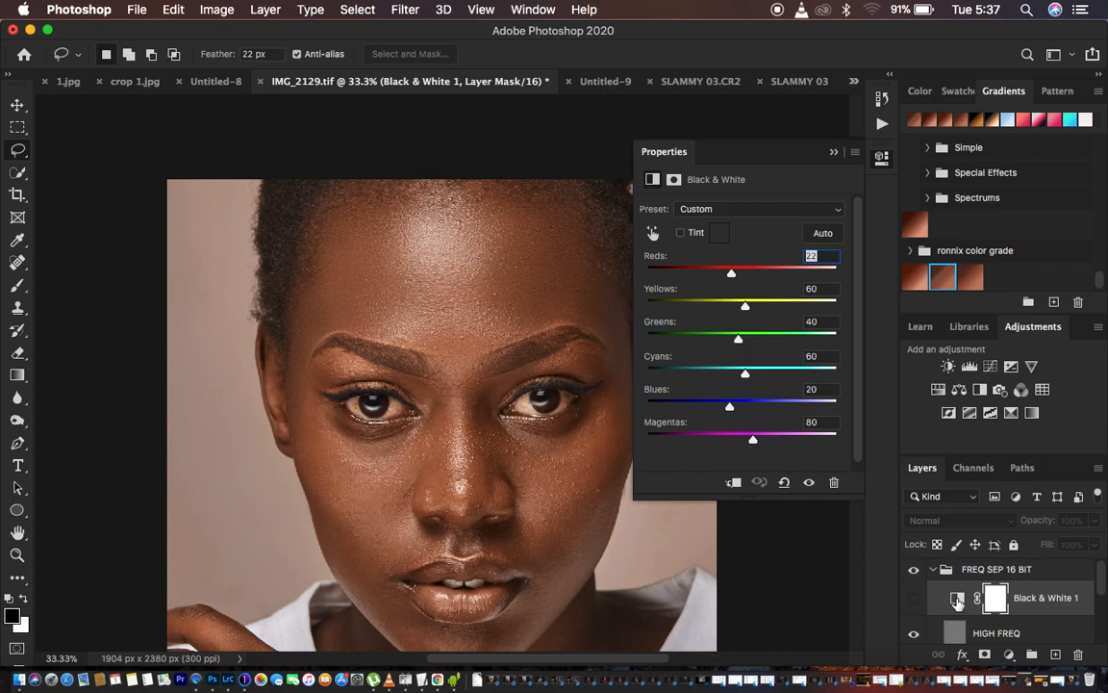
pyautogui.click(914, 598)
pyautogui.moveTo(731, 278)
pyautogui.mouseDown()
pyautogui.moveTo(705, 273)
pyautogui.moveTo(716, 274)
pyautogui.mouseUp()
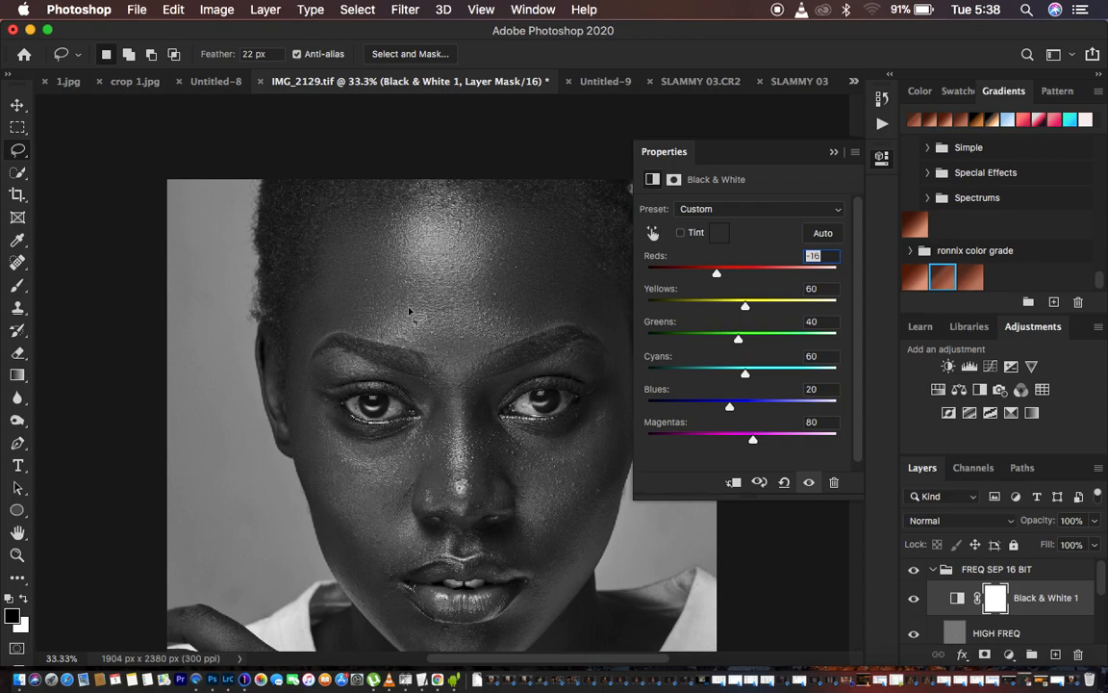
pyautogui.moveTo(718, 278); pyautogui.dragTo(725, 274)
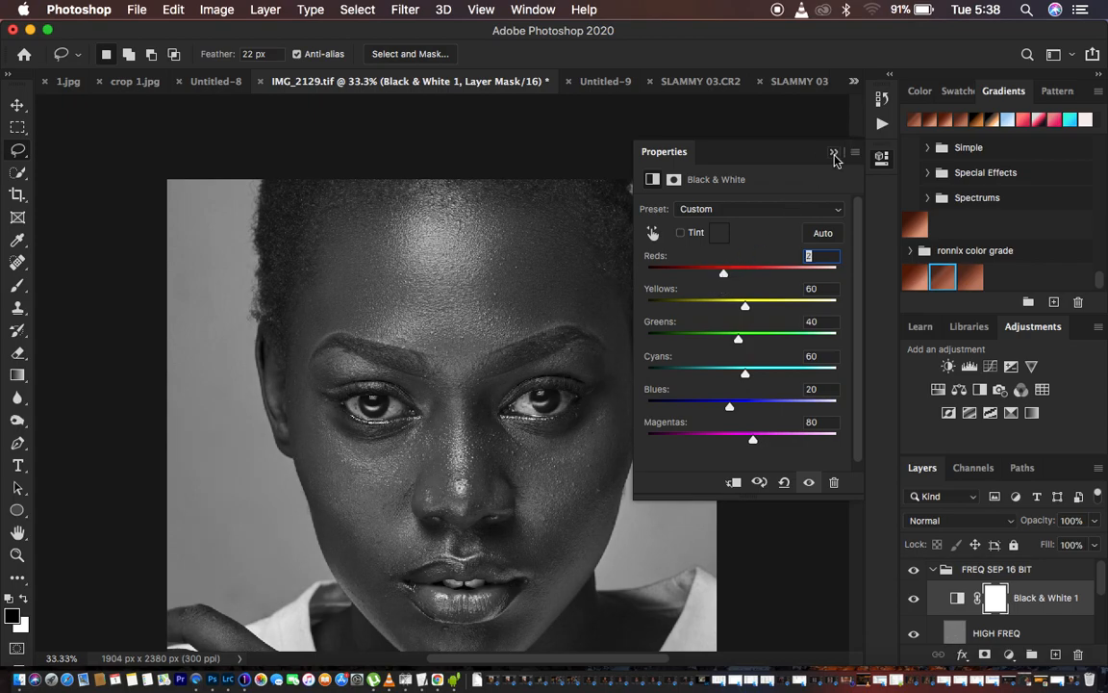
pyautogui.click(833, 154)
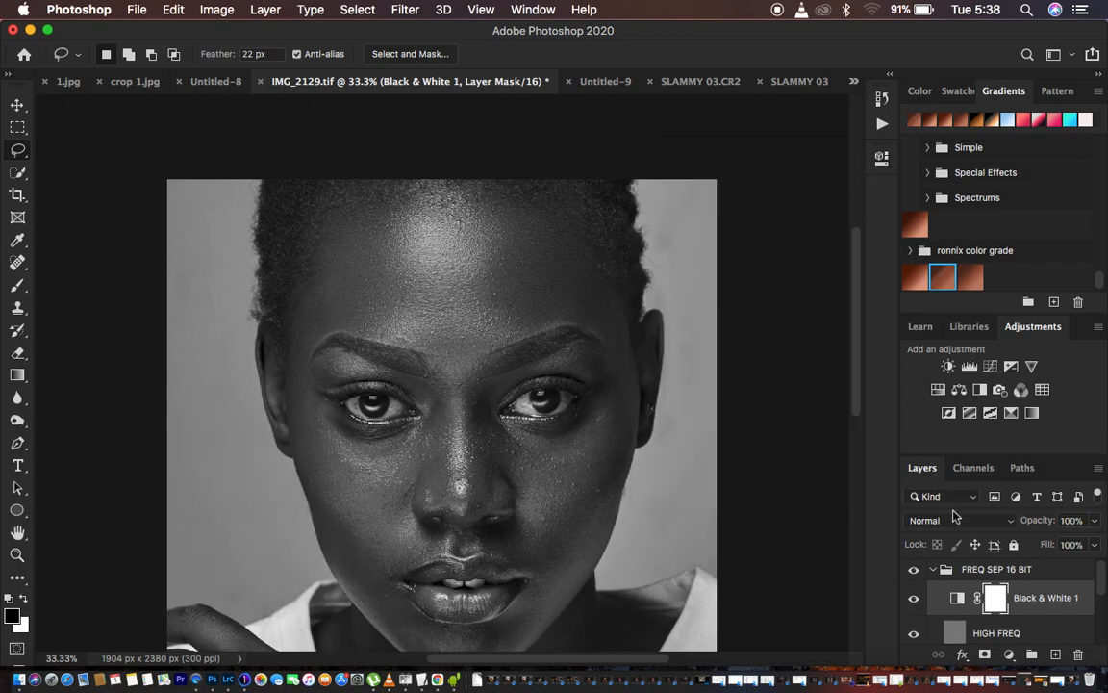
# Revert the document history to the Lasso state before the Gaussian Blur, and clear the forehead selection
pyautogui.click(882, 123)
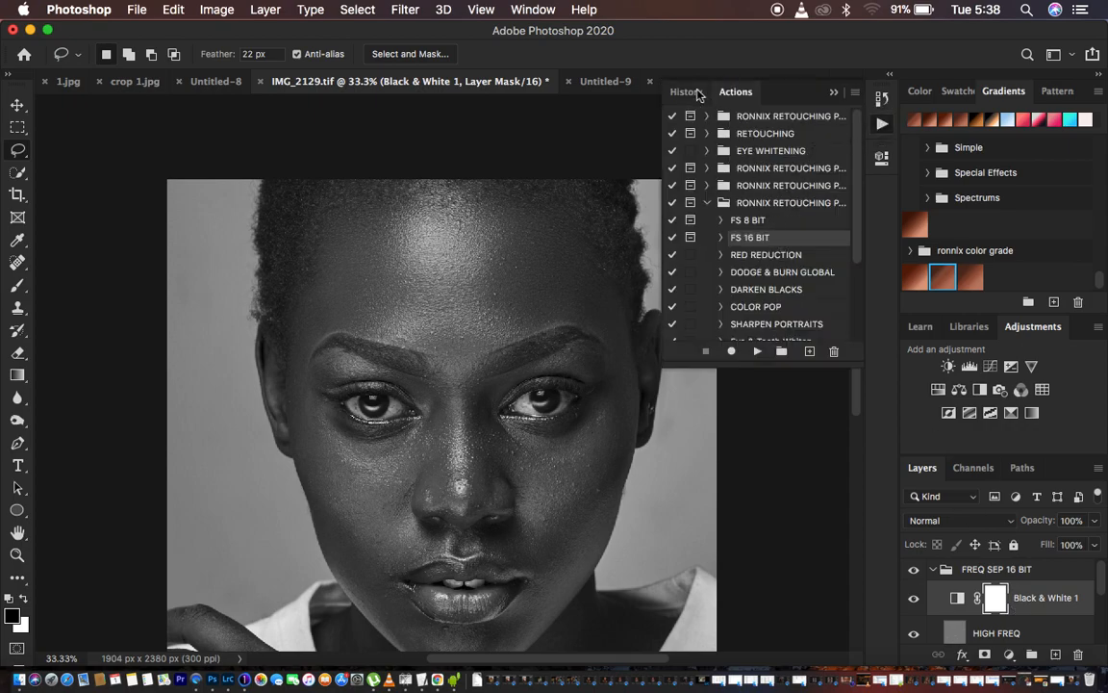
pyautogui.click(687, 91)
pyautogui.scroll(5, 760, 212)
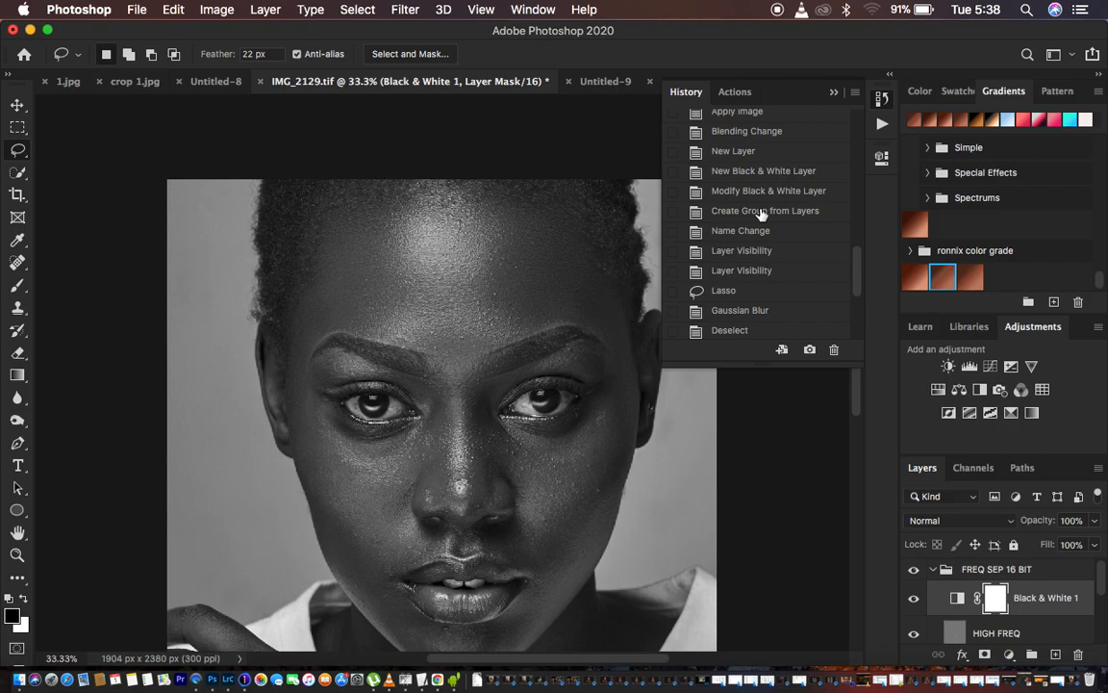
pyautogui.click(754, 291)
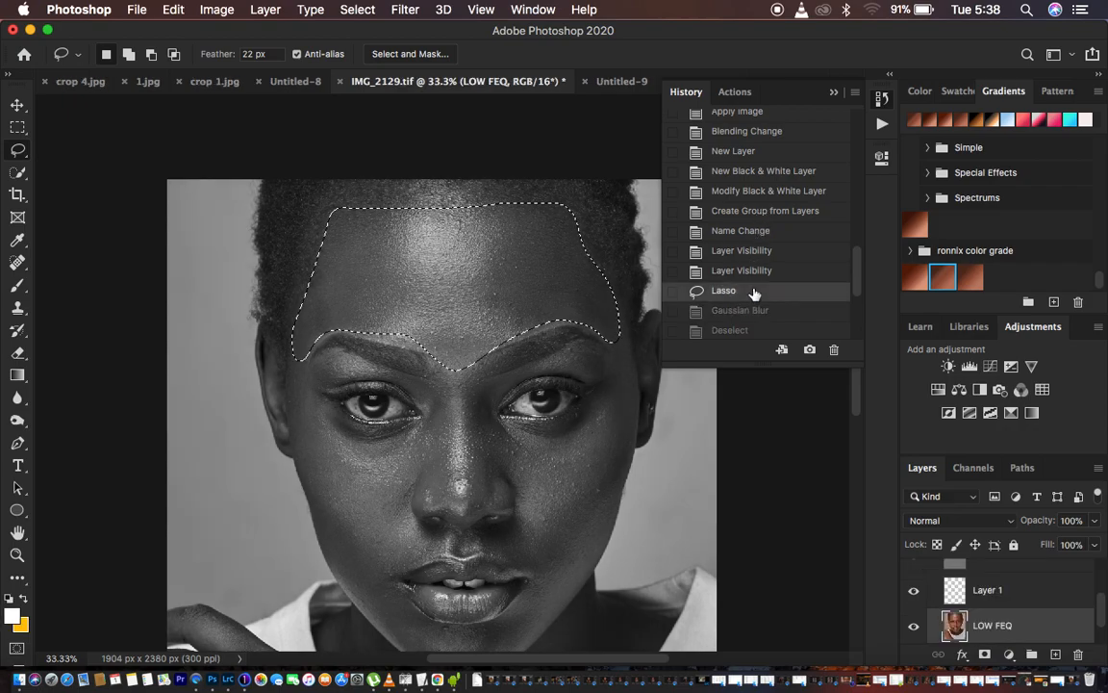
pyautogui.click(832, 91)
pyautogui.scroll(3, 1016, 592)
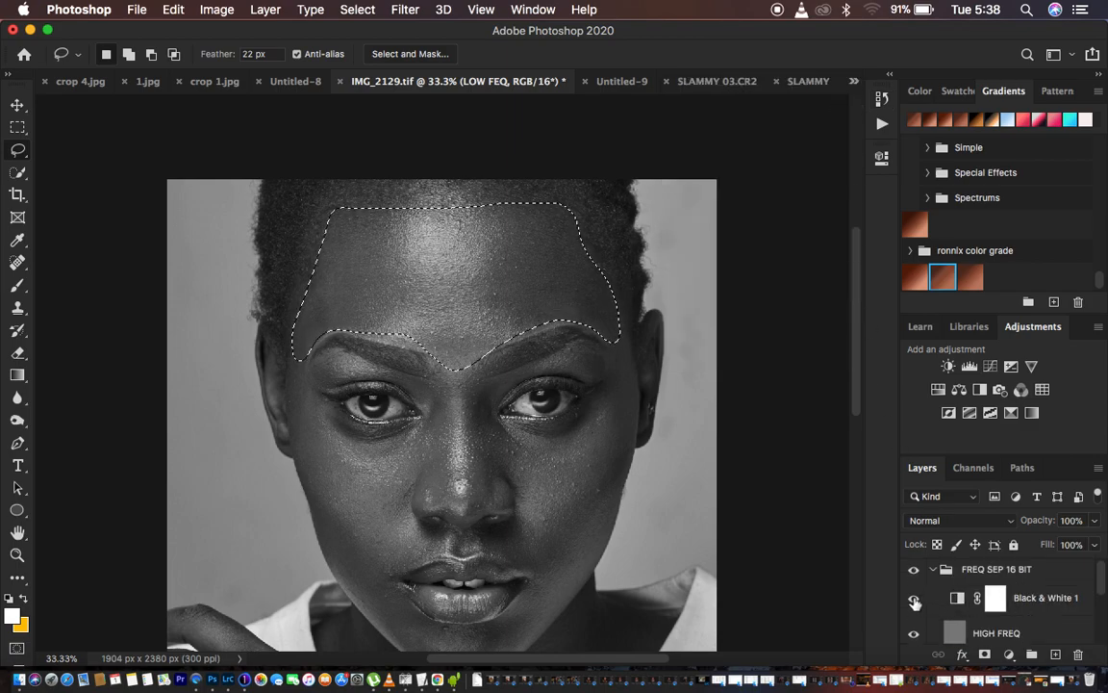
pyautogui.press('super+d')
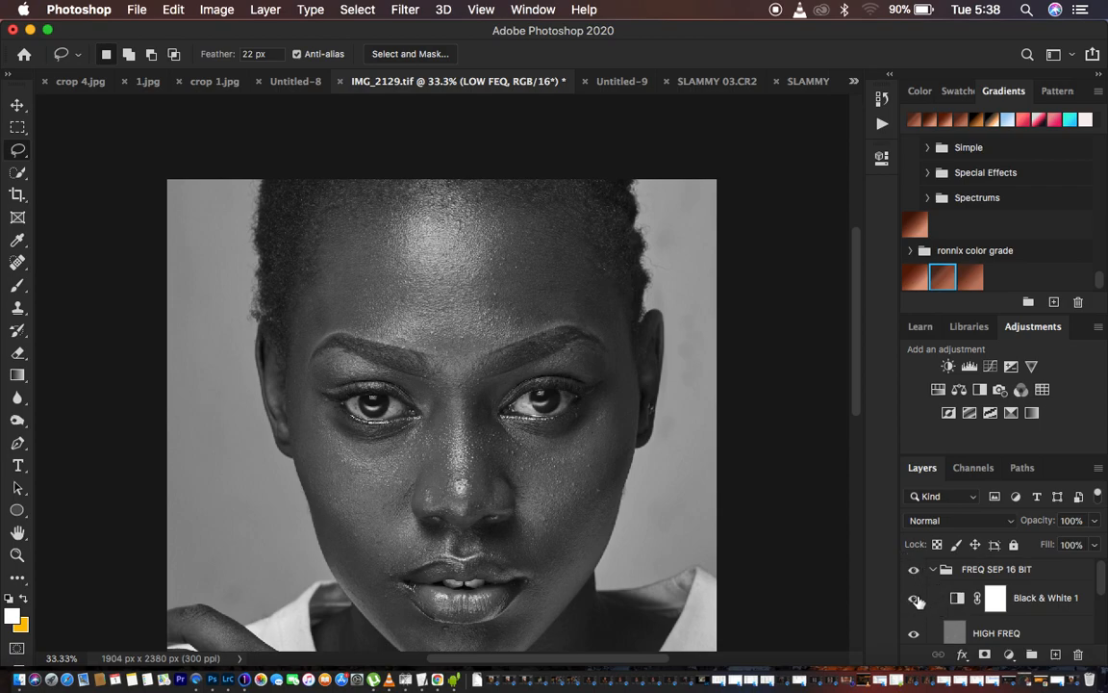
# Hide the Black & White 1 adjustment layer and switch to the Mixer Brush tool
pyautogui.click(915, 599)
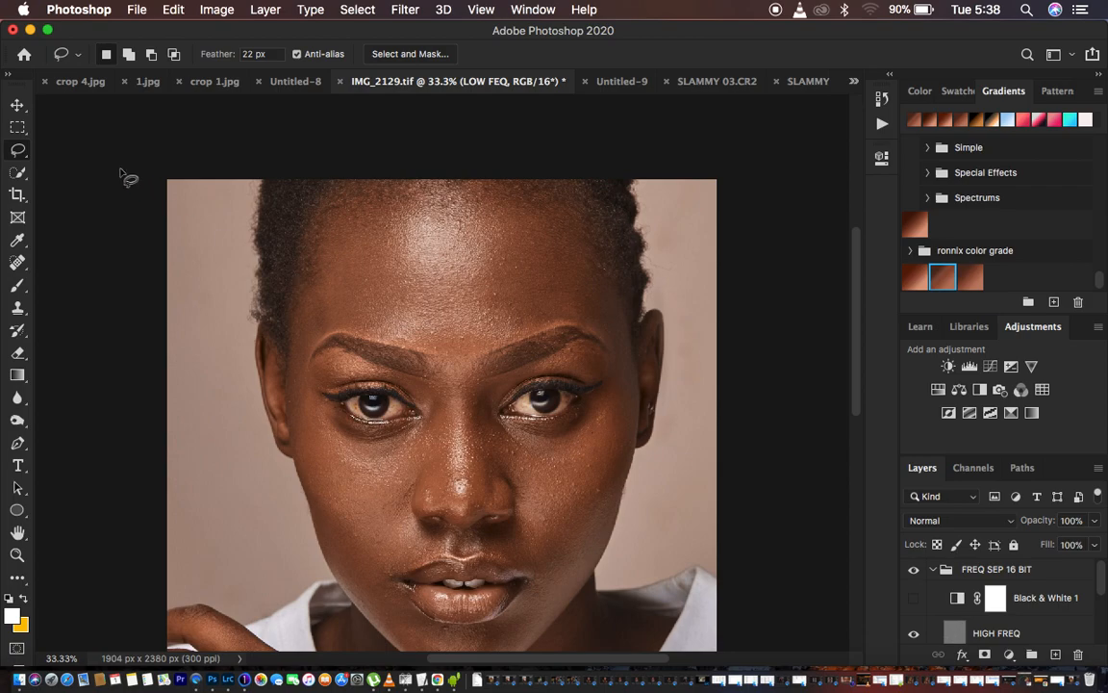
pyautogui.click(17, 286)
pyautogui.rightClick(17, 287)
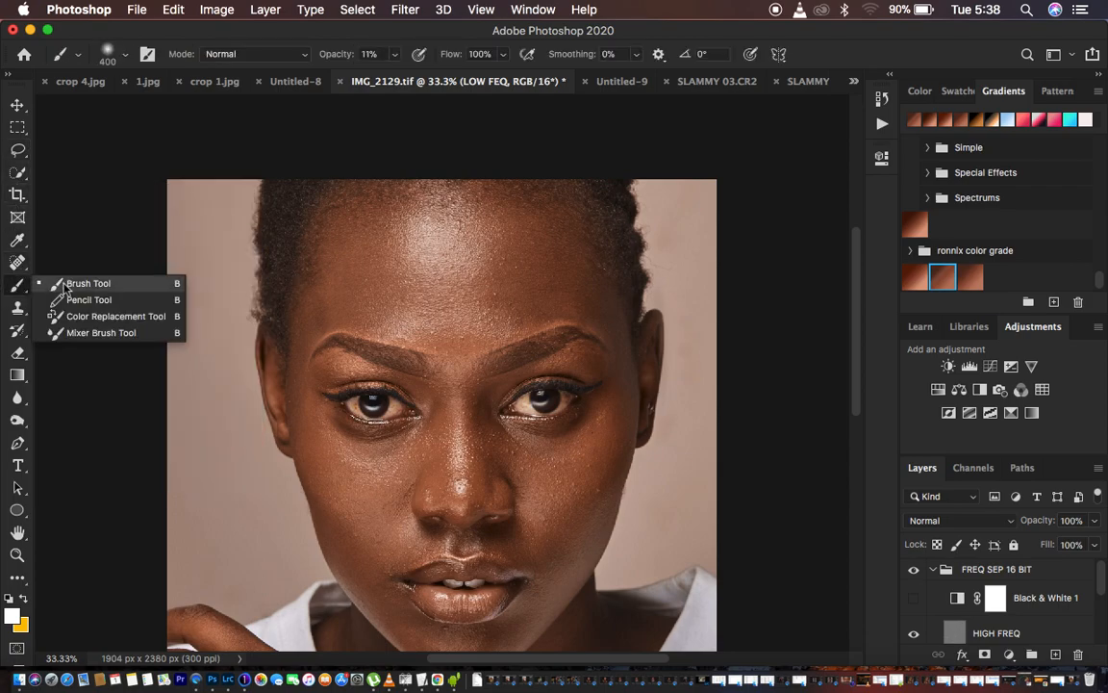
pyautogui.click(89, 333)
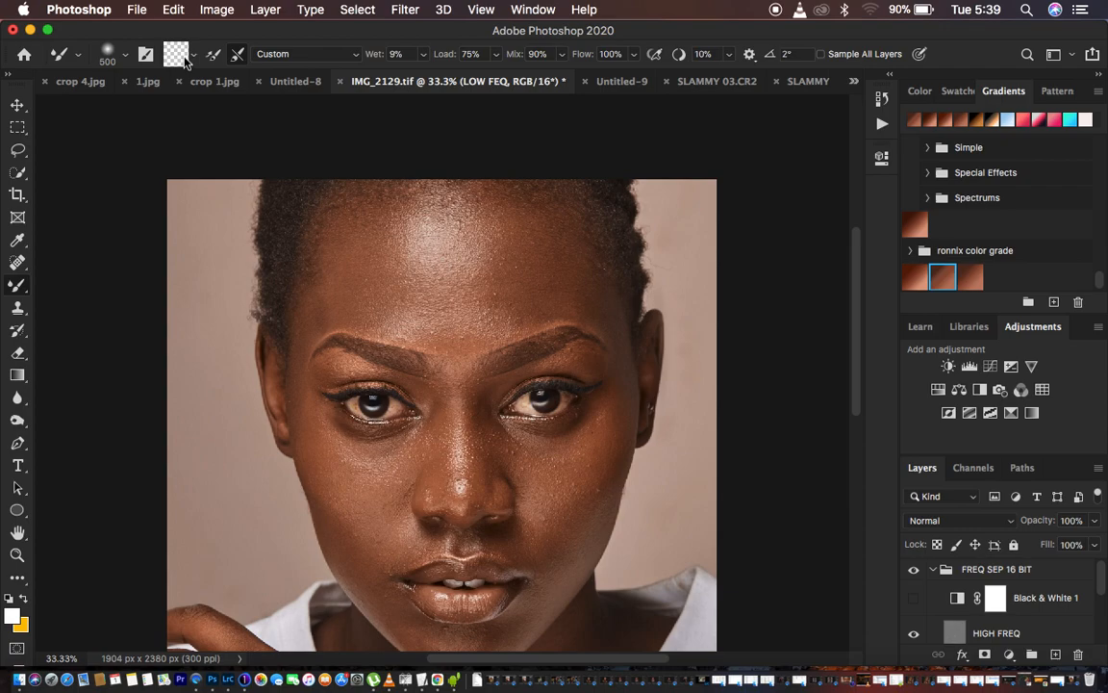
pyautogui.rightClick(18, 288)
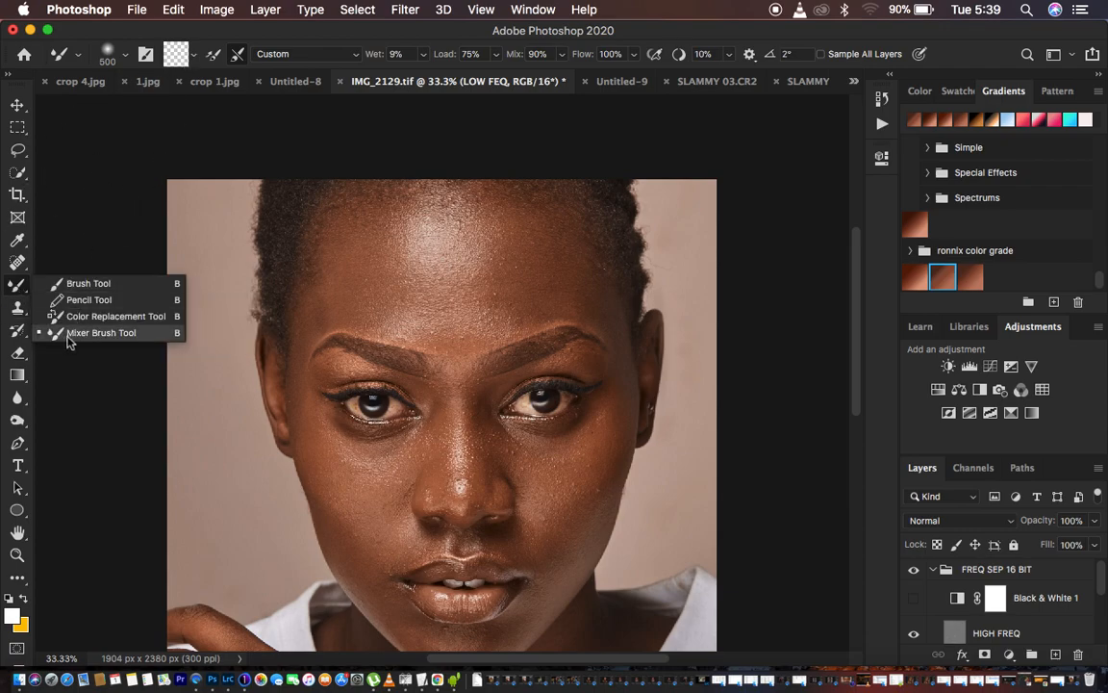
pyautogui.click(96, 332)
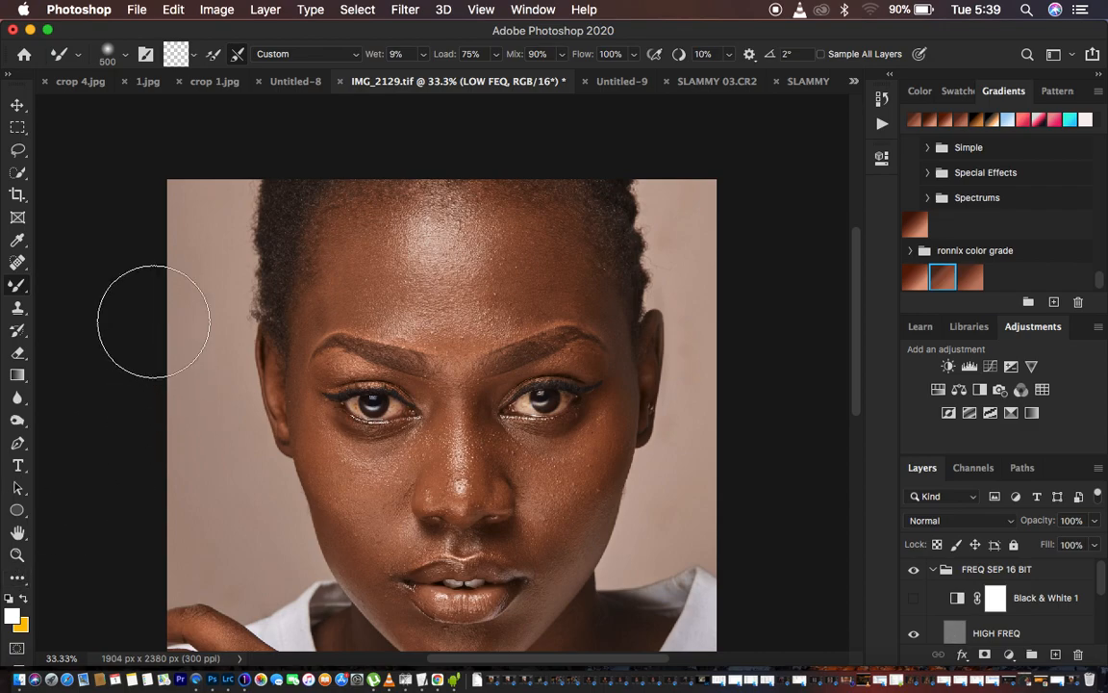
# Review the 500 px soft brush, clean the Mixer Brush, and turn Sample All Layers on and back off
pyautogui.click(124, 55)
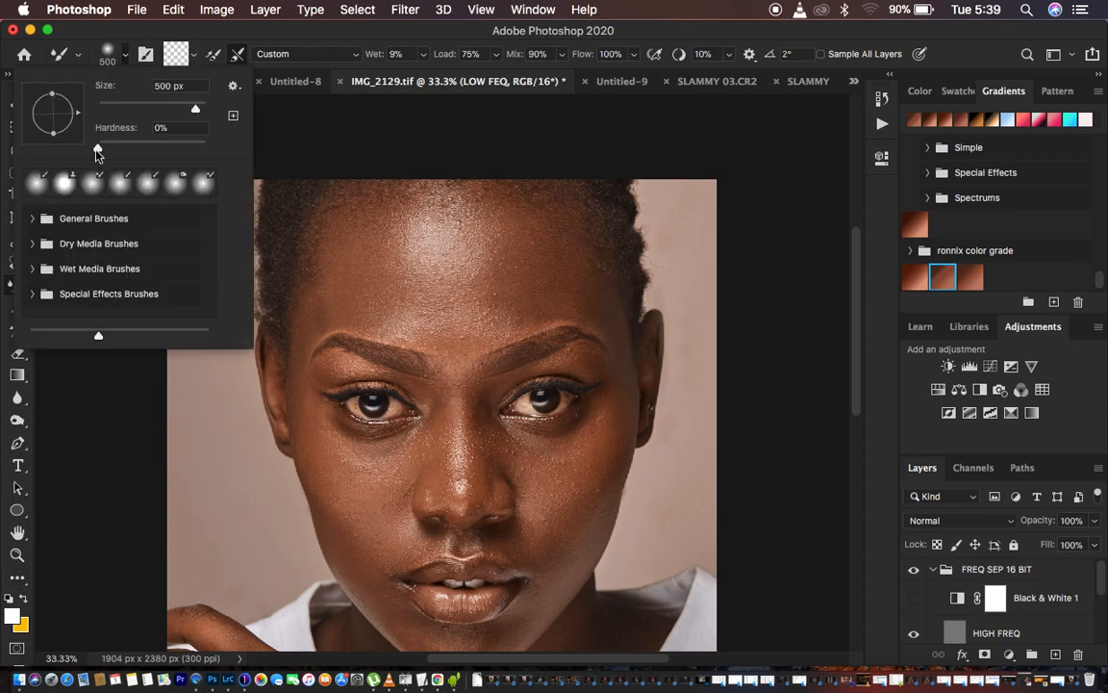
pyautogui.click(113, 47)
pyautogui.click(193, 57)
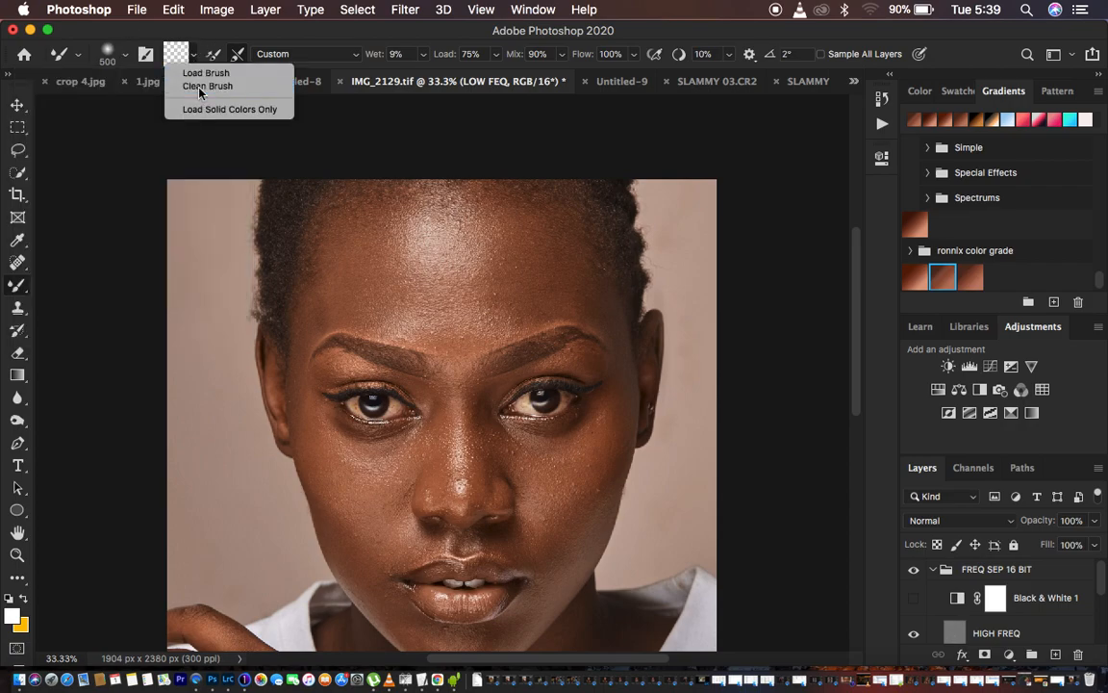
pyautogui.click(198, 88)
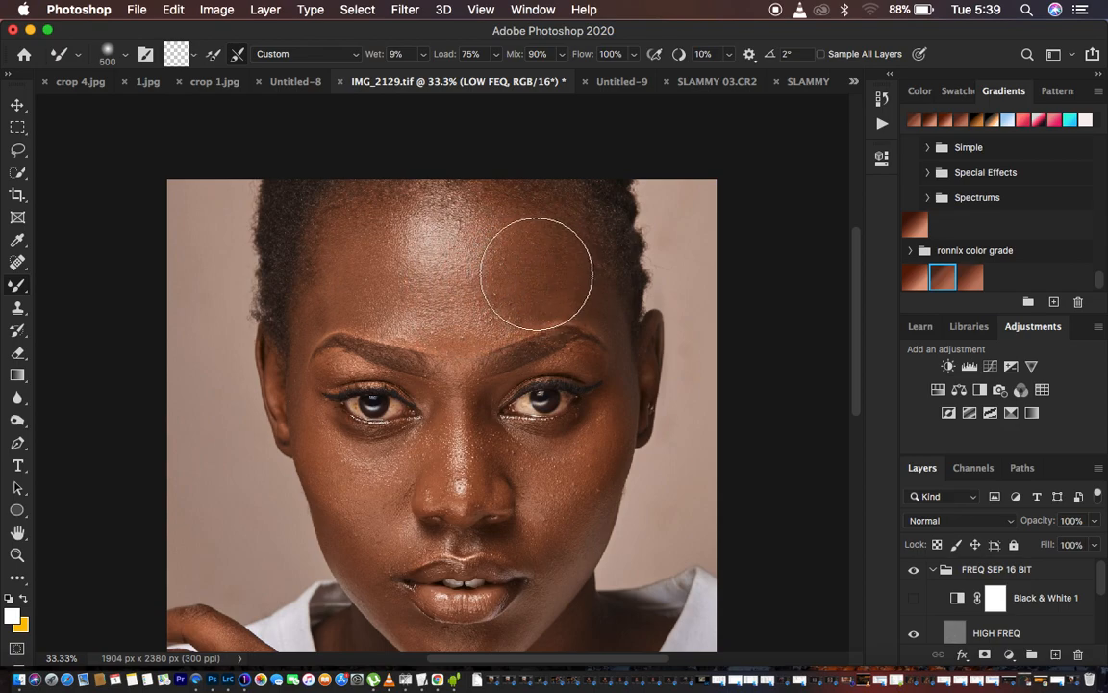
pyautogui.click(237, 55)
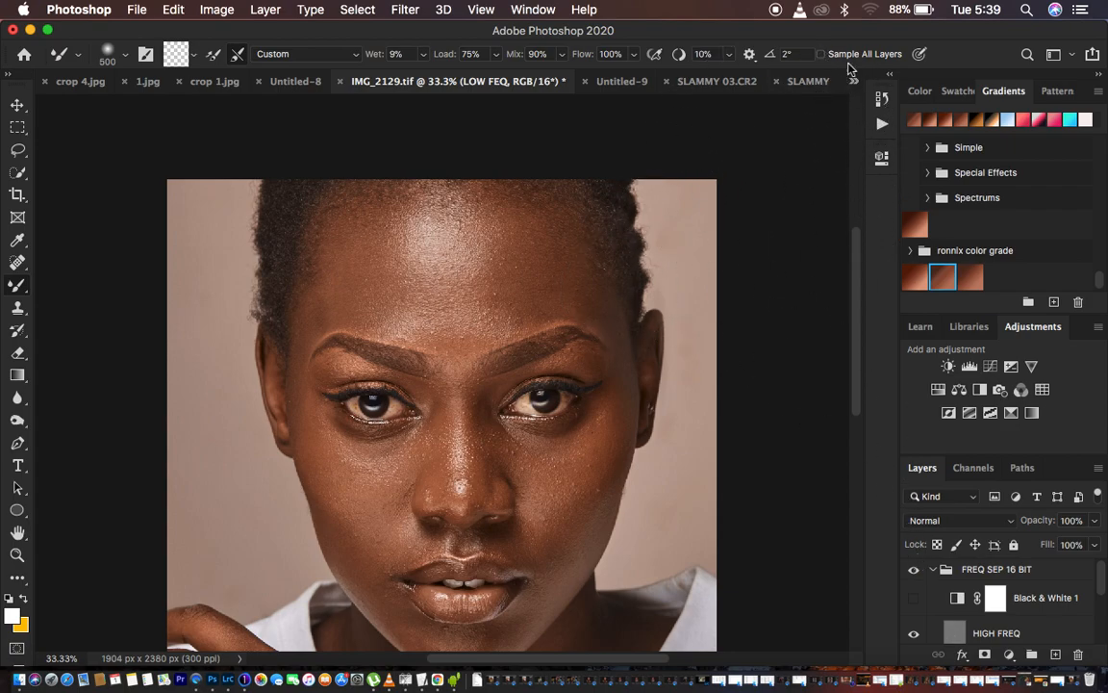
pyautogui.click(820, 54)
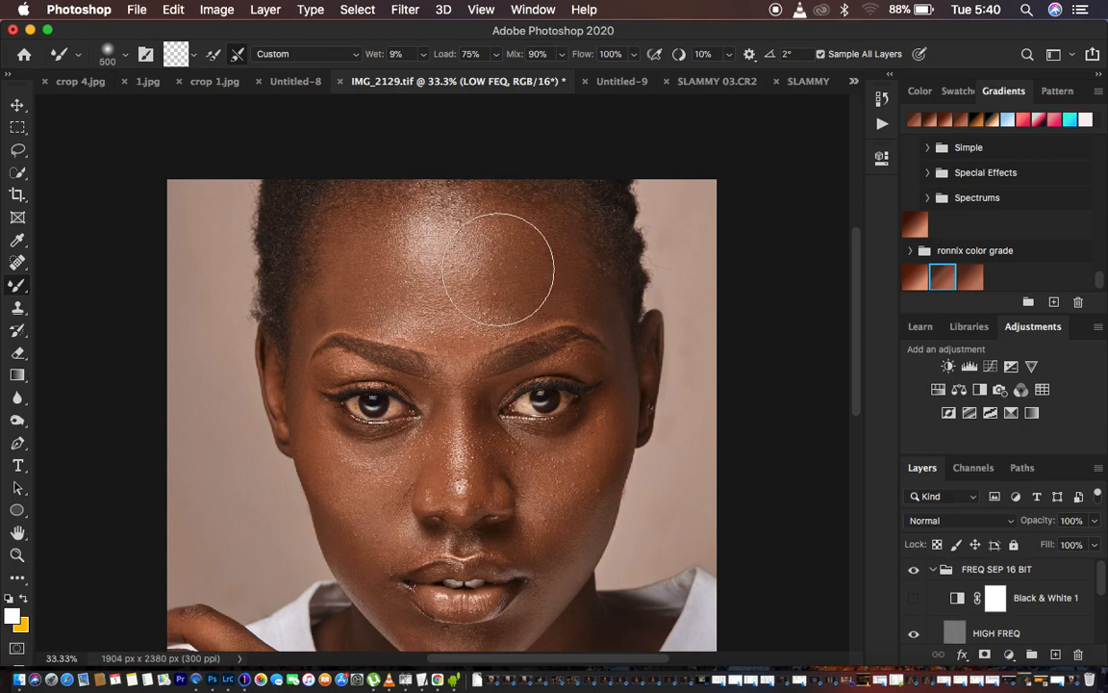
pyautogui.moveTo(445, 234)
pyautogui.mouseDown()
pyautogui.moveTo(469, 277)
pyautogui.moveTo(489, 281)
pyautogui.mouseUp()
pyautogui.click(820, 54)
# Hide the HIGH FREQ layer and set the Mixer Brush size to 250 px
pyautogui.scroll(-1, 964, 624)
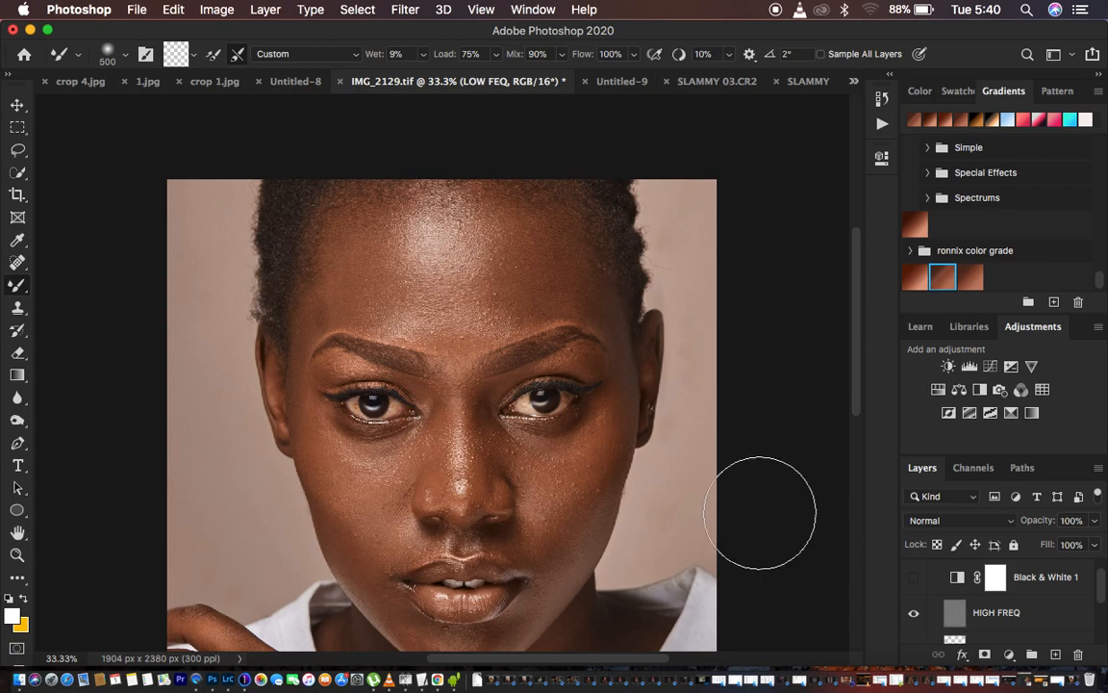
pyautogui.click(914, 616)
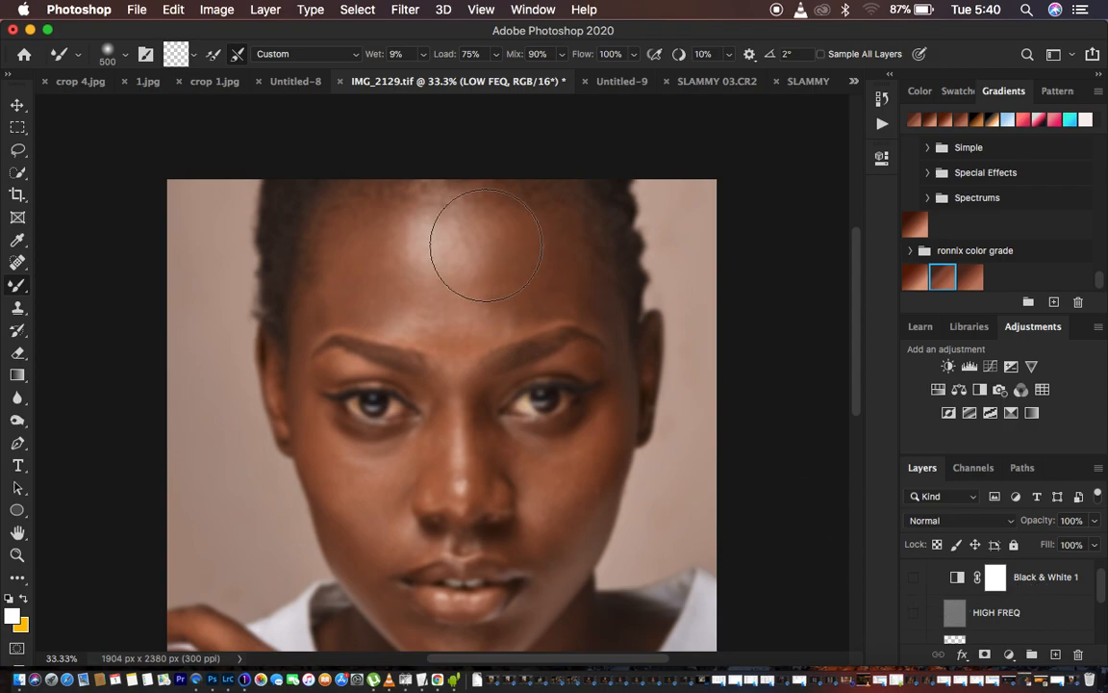
pyautogui.press('[')
pyautogui.press('[')
pyautogui.press('[')
pyautogui.press('[')
pyautogui.press('[')
pyautogui.press('[')
pyautogui.press('[')
pyautogui.press(']')
pyautogui.press(']')
pyautogui.press(']')
pyautogui.press(']')
pyautogui.press(']')
pyautogui.press(']')
pyautogui.press(']')
pyautogui.press('[')
pyautogui.press('[')
pyautogui.press('[')
pyautogui.press('[')
pyautogui.press('[')
pyautogui.press(']')
pyautogui.press(']')
pyautogui.press('[')
pyautogui.press('[')
pyautogui.press(']')
pyautogui.press(']')
pyautogui.press(']')
pyautogui.press('[')
pyautogui.press('[')
pyautogui.press('[')
# Blend the skin on the right side of the forehead on the LOW FEQ layer, reducing the Mixer Brush to 175 px
pyautogui.click(532, 227)
pyautogui.moveTo(532, 227)
pyautogui.mouseDown()
pyautogui.moveTo(554, 252)
pyautogui.moveTo(532, 264)
pyautogui.mouseUp()
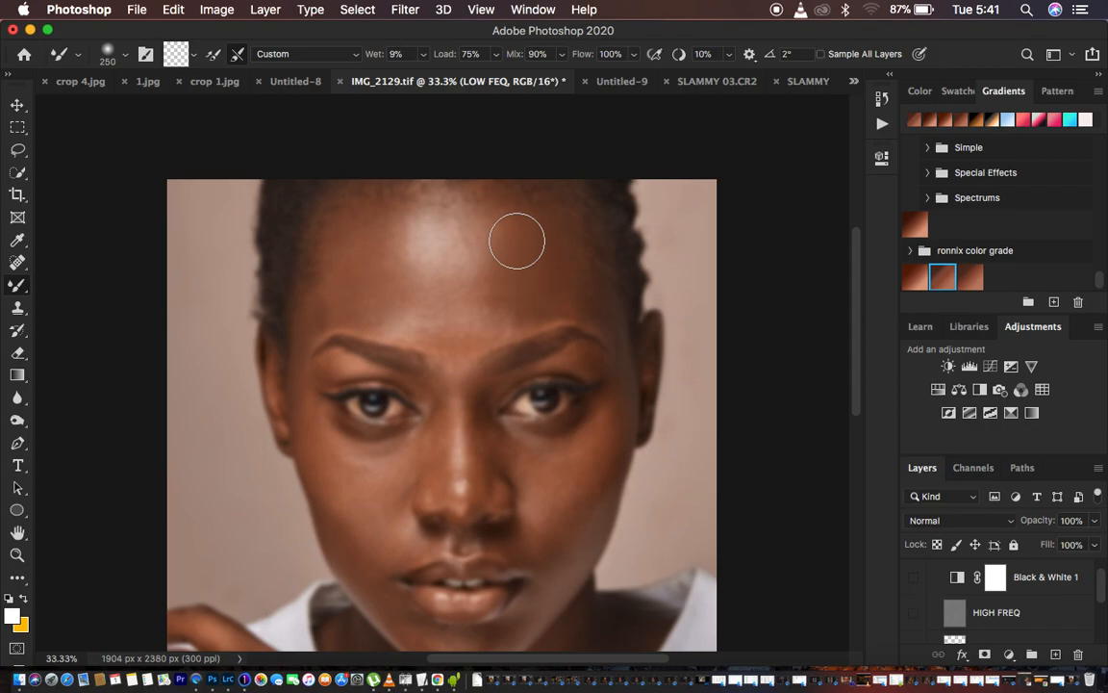
pyautogui.moveTo(506, 219)
pyautogui.mouseDown()
pyautogui.moveTo(509, 243)
pyautogui.moveTo(507, 231)
pyautogui.moveTo(532, 238)
pyautogui.moveTo(568, 287)
pyautogui.mouseUp()
pyautogui.press('[')
pyautogui.press('[')
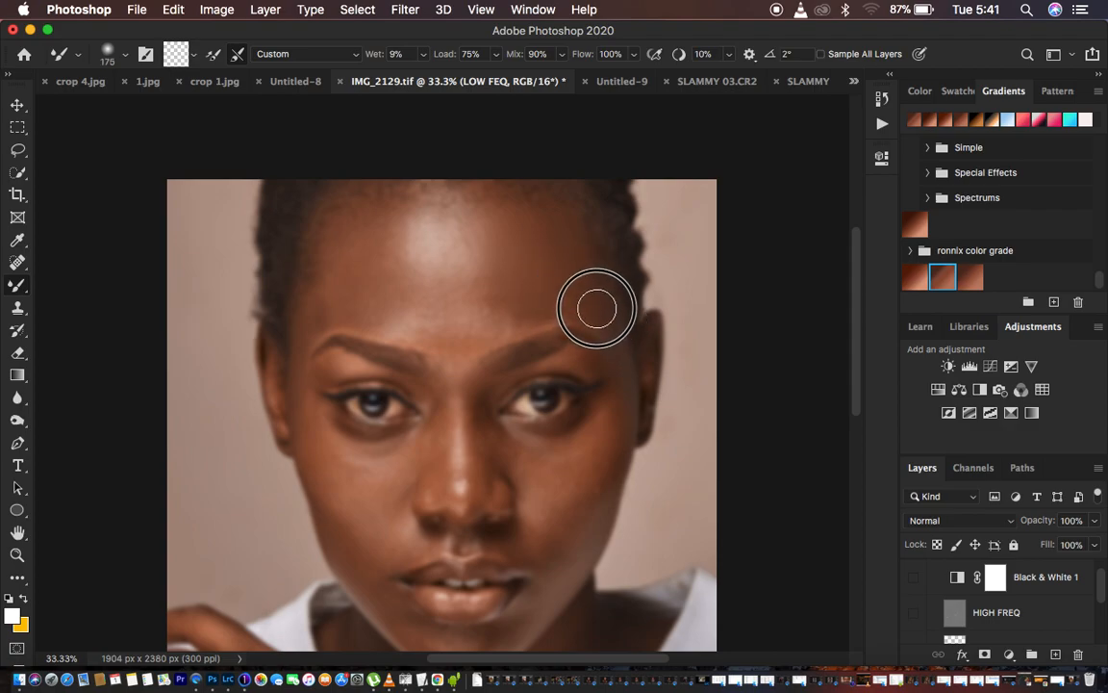
pyautogui.moveTo(591, 295)
pyautogui.mouseDown()
pyautogui.moveTo(597, 315)
pyautogui.moveTo(592, 306)
pyautogui.mouseUp()
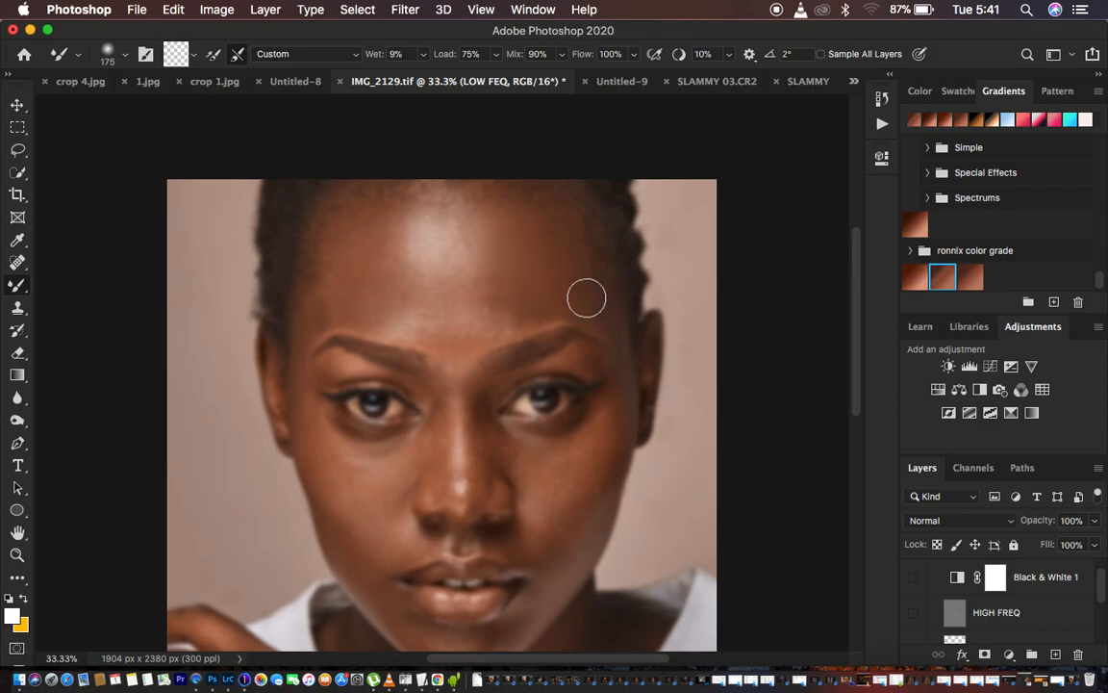
pyautogui.moveTo(519, 303)
pyautogui.mouseDown()
pyautogui.moveTo(504, 297)
pyautogui.moveTo(524, 290)
pyautogui.moveTo(502, 290)
pyautogui.moveTo(511, 310)
pyautogui.moveTo(611, 321)
pyautogui.moveTo(618, 343)
pyautogui.mouseUp()
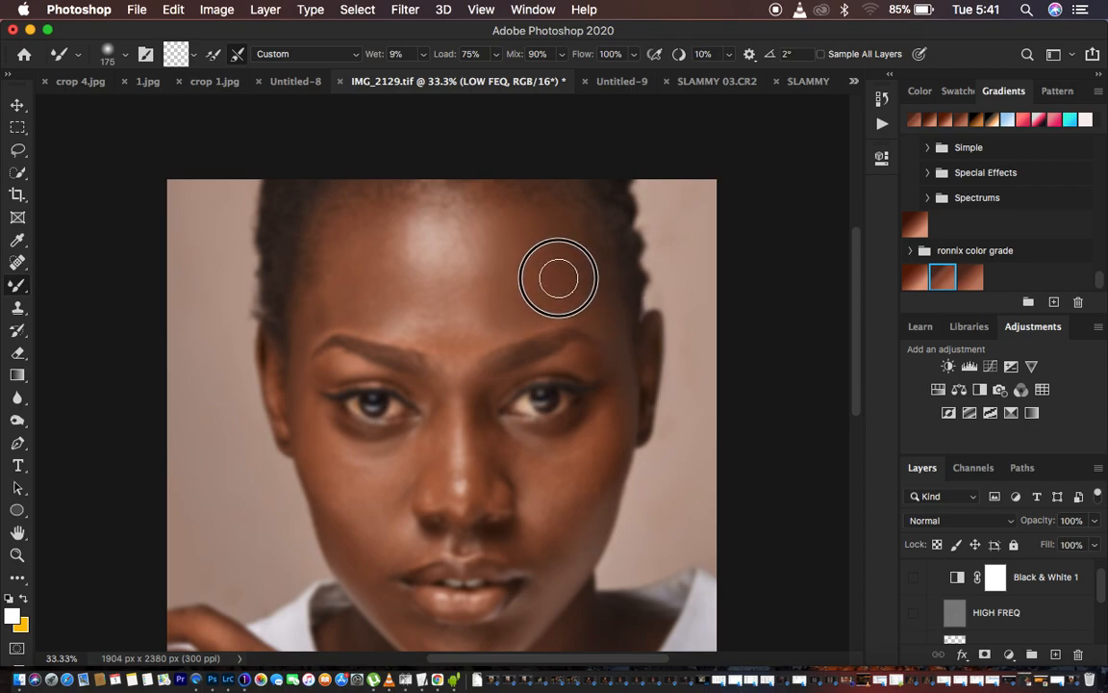
pyautogui.moveTo(536, 261)
pyautogui.mouseDown()
pyautogui.moveTo(561, 252)
pyautogui.moveTo(536, 269)
pyautogui.mouseUp()
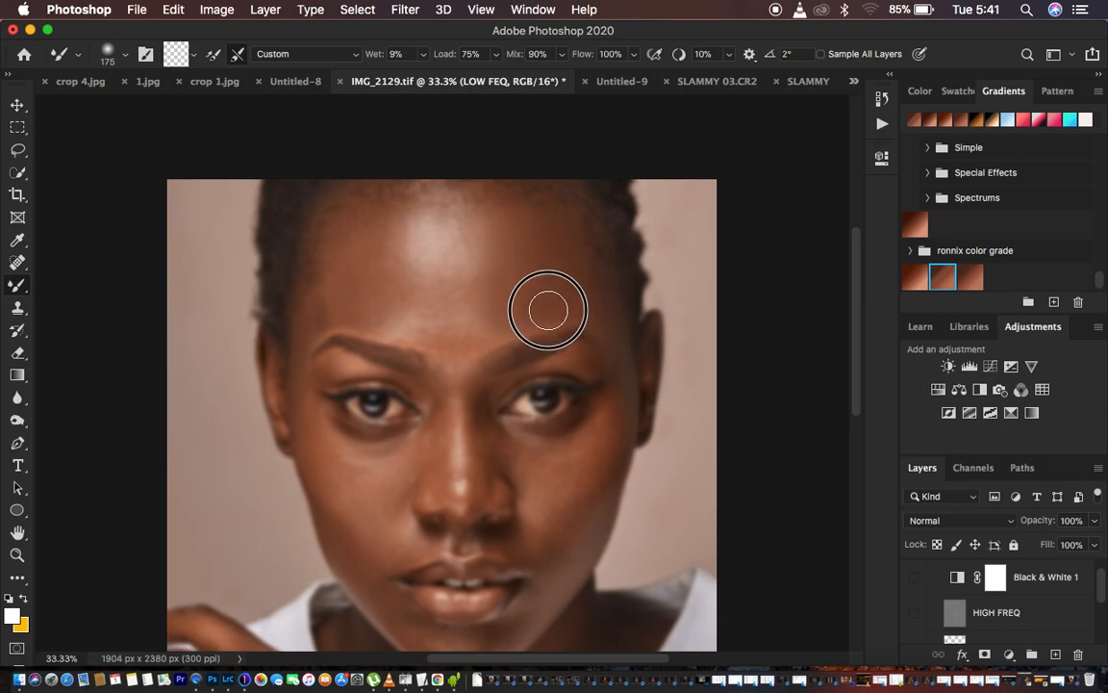
pyautogui.moveTo(513, 319)
pyautogui.mouseDown()
pyautogui.moveTo(491, 245)
pyautogui.moveTo(500, 225)
pyautogui.moveTo(494, 255)
pyautogui.moveTo(532, 223)
pyautogui.moveTo(560, 238)
pyautogui.moveTo(574, 275)
pyautogui.moveTo(529, 265)
pyautogui.moveTo(496, 318)
pyautogui.moveTo(551, 302)
pyautogui.moveTo(613, 320)
pyautogui.mouseUp()
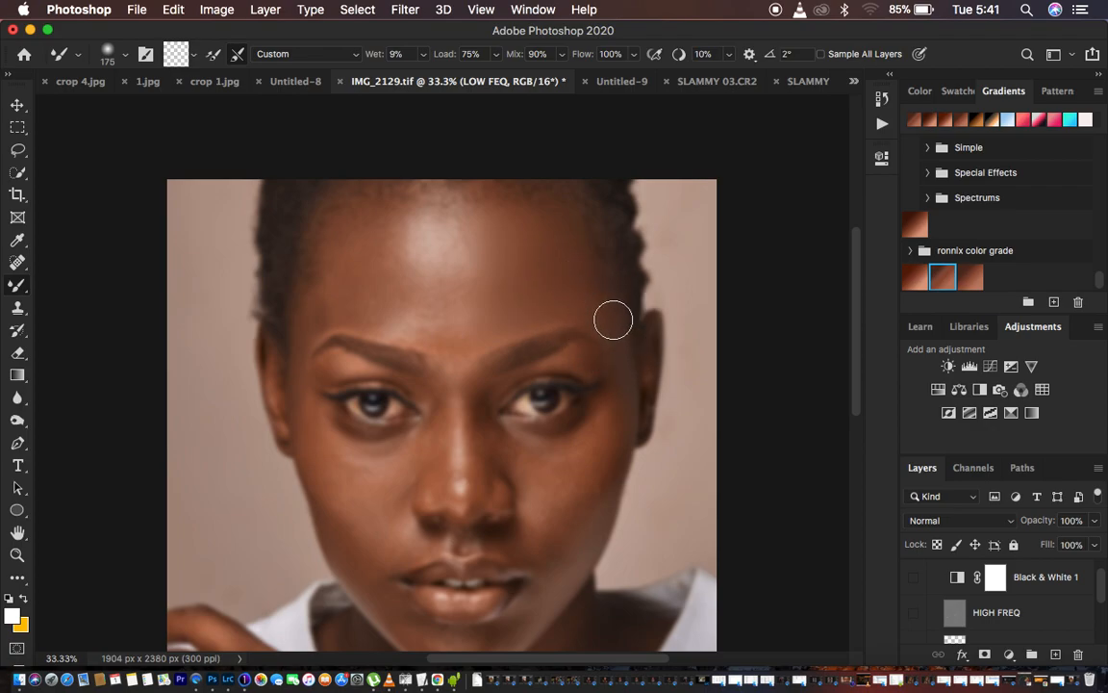
pyautogui.moveTo(557, 274); pyautogui.dragTo(563, 253)
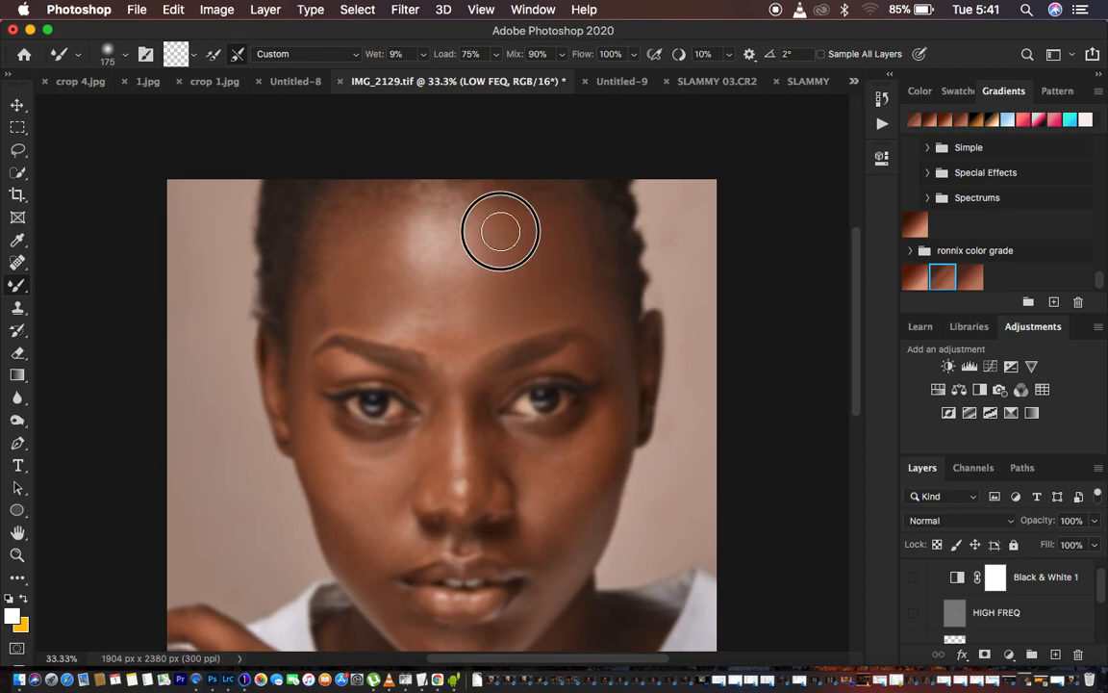
# Blend the right edge of the central forehead highlight into the surrounding skin, enlarging the Mixer Brush to 200 px
pyautogui.moveTo(489, 229)
pyautogui.mouseDown()
pyautogui.moveTo(481, 270)
pyautogui.moveTo(484, 242)
pyautogui.moveTo(477, 301)
pyautogui.moveTo(505, 254)
pyautogui.moveTo(491, 303)
pyautogui.moveTo(544, 265)
pyautogui.moveTo(563, 269)
pyautogui.moveTo(538, 218)
pyautogui.moveTo(555, 228)
pyautogui.moveTo(588, 305)
pyautogui.mouseUp()
pyautogui.moveTo(524, 291); pyautogui.dragTo(443, 294)
pyautogui.moveTo(476, 214); pyautogui.dragTo(487, 272)
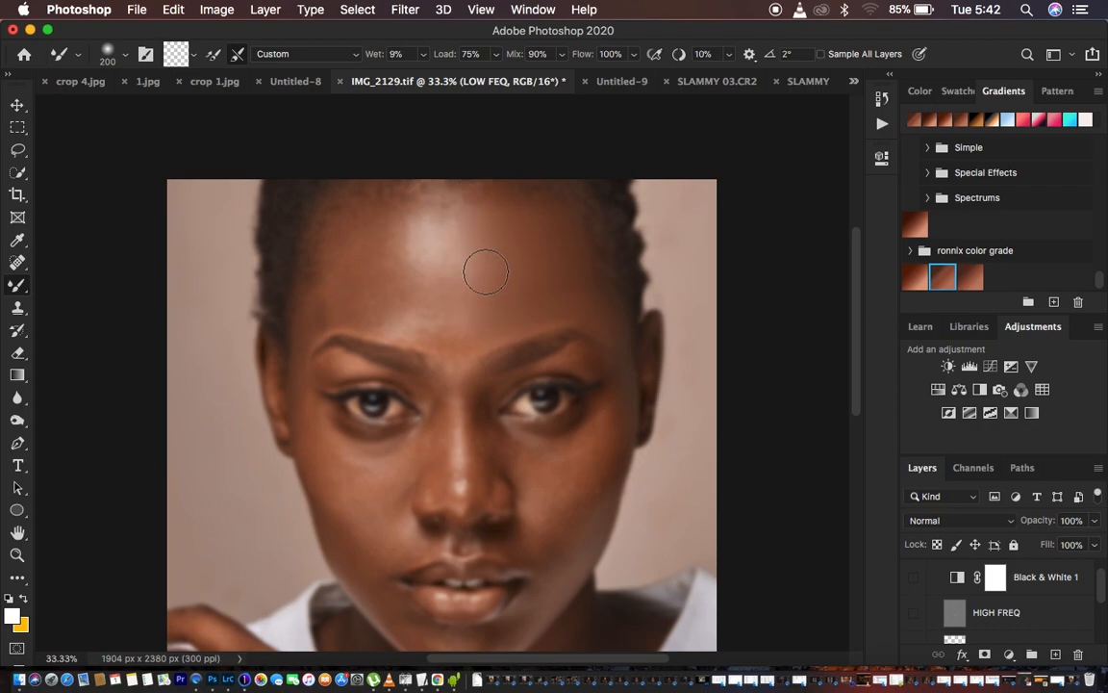
pyautogui.moveTo(481, 216)
pyautogui.mouseDown()
pyautogui.moveTo(493, 250)
pyautogui.moveTo(483, 223)
pyautogui.mouseUp()
pyautogui.moveTo(490, 232)
pyautogui.mouseDown()
pyautogui.moveTo(500, 279)
pyautogui.moveTo(483, 299)
pyautogui.moveTo(493, 244)
pyautogui.moveTo(493, 274)
pyautogui.moveTo(484, 222)
pyautogui.moveTo(525, 273)
pyautogui.moveTo(563, 267)
pyautogui.mouseUp()
# Blend the skin on the left side of the forehead above the eyebrow with the 200 px Mixer Brush
pyautogui.moveTo(339, 256)
pyautogui.mouseDown()
pyautogui.moveTo(334, 228)
pyautogui.moveTo(333, 279)
pyautogui.moveTo(292, 317)
pyautogui.moveTo(307, 321)
pyautogui.mouseUp()
pyautogui.click(350, 290)
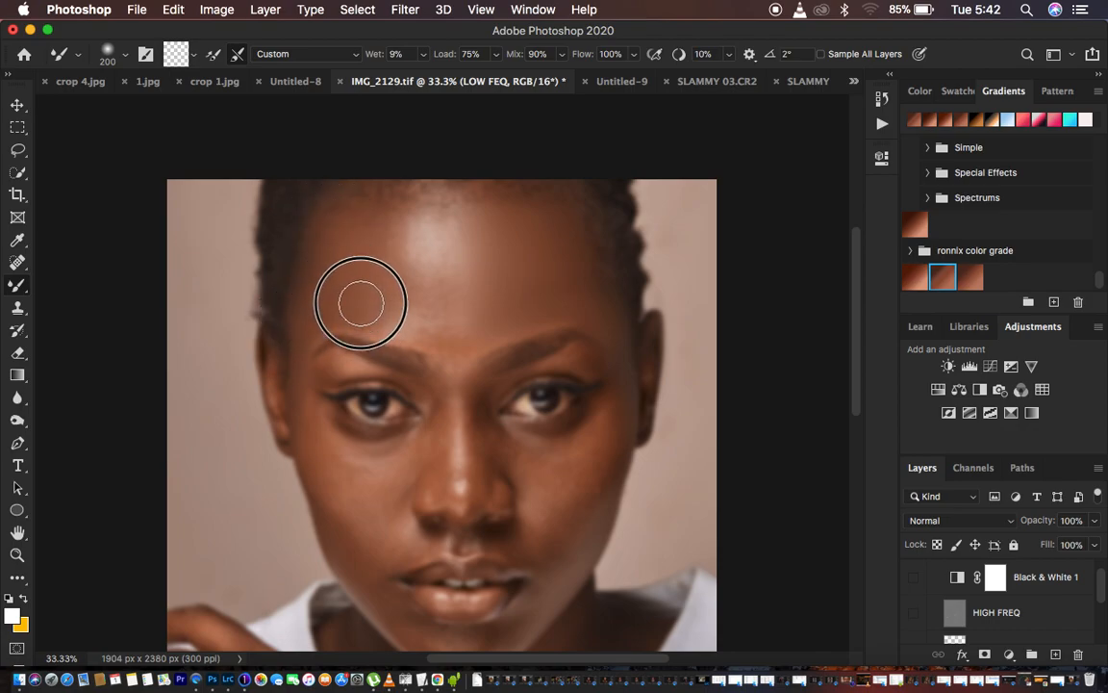
pyautogui.moveTo(365, 271)
pyautogui.mouseDown()
pyautogui.moveTo(366, 255)
pyautogui.moveTo(377, 312)
pyautogui.moveTo(363, 302)
pyautogui.moveTo(392, 322)
pyautogui.moveTo(409, 317)
pyautogui.moveTo(386, 277)
pyautogui.moveTo(383, 222)
pyautogui.moveTo(334, 267)
pyautogui.moveTo(386, 240)
pyautogui.moveTo(395, 289)
pyautogui.moveTo(431, 335)
pyautogui.moveTo(446, 336)
pyautogui.moveTo(461, 328)
pyautogui.moveTo(446, 324)
pyautogui.moveTo(470, 258)
pyautogui.moveTo(471, 323)
pyautogui.moveTo(473, 233)
pyautogui.moveTo(487, 260)
pyautogui.moveTo(457, 286)
pyautogui.moveTo(428, 235)
pyautogui.moveTo(433, 247)
pyautogui.moveTo(452, 242)
pyautogui.moveTo(400, 211)
pyautogui.moveTo(397, 258)
pyautogui.moveTo(390, 231)
pyautogui.moveTo(424, 288)
pyautogui.moveTo(444, 292)
pyautogui.moveTo(472, 240)
pyautogui.moveTo(462, 316)
pyautogui.mouseUp()
pyautogui.moveTo(383, 274)
pyautogui.mouseDown()
pyautogui.moveTo(416, 319)
pyautogui.moveTo(464, 336)
pyautogui.moveTo(446, 336)
pyautogui.mouseUp()
pyautogui.moveTo(379, 299)
pyautogui.mouseDown()
pyautogui.moveTo(332, 282)
pyautogui.moveTo(334, 265)
pyautogui.mouseUp()
# Even out the tonal transitions across the whole forehead and its central highlight with the 200 px Mixer Brush
pyautogui.moveTo(397, 217)
pyautogui.mouseDown()
pyautogui.moveTo(401, 269)
pyautogui.moveTo(434, 230)
pyautogui.moveTo(470, 222)
pyautogui.moveTo(490, 268)
pyautogui.moveTo(482, 295)
pyautogui.mouseUp()
pyautogui.moveTo(519, 245)
pyautogui.mouseDown()
pyautogui.moveTo(490, 309)
pyautogui.moveTo(547, 251)
pyautogui.moveTo(620, 329)
pyautogui.mouseUp()
pyautogui.moveTo(576, 248)
pyautogui.mouseDown()
pyautogui.moveTo(566, 242)
pyautogui.moveTo(562, 256)
pyautogui.mouseUp()
pyautogui.moveTo(365, 223)
pyautogui.mouseDown()
pyautogui.moveTo(371, 238)
pyautogui.moveTo(354, 245)
pyautogui.moveTo(365, 228)
pyautogui.moveTo(410, 220)
pyautogui.moveTo(410, 287)
pyautogui.moveTo(332, 293)
pyautogui.moveTo(395, 322)
pyautogui.moveTo(409, 315)
pyautogui.moveTo(437, 346)
pyautogui.moveTo(458, 317)
pyautogui.moveTo(445, 317)
pyautogui.mouseUp()
pyautogui.moveTo(470, 218)
pyautogui.mouseDown()
pyautogui.moveTo(467, 274)
pyautogui.moveTo(469, 217)
pyautogui.moveTo(559, 260)
pyautogui.moveTo(601, 319)
pyautogui.moveTo(545, 291)
pyautogui.mouseUp()
pyautogui.moveTo(364, 262); pyautogui.dragTo(376, 257)
pyautogui.moveTo(401, 203)
pyautogui.mouseDown()
pyautogui.moveTo(401, 235)
pyautogui.moveTo(443, 232)
pyautogui.moveTo(477, 270)
pyautogui.moveTo(458, 309)
pyautogui.mouseUp()
pyautogui.moveTo(333, 259)
pyautogui.mouseDown()
pyautogui.moveTo(450, 326)
pyautogui.moveTo(428, 306)
pyautogui.mouseUp()
pyautogui.moveTo(398, 265); pyautogui.dragTo(404, 233)
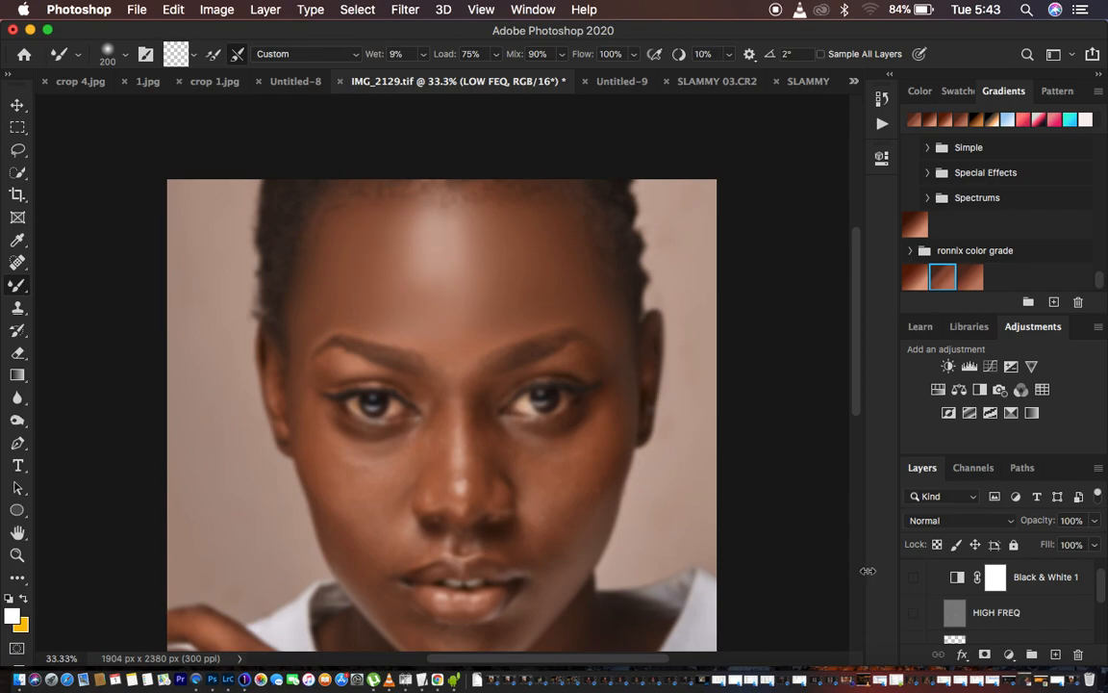
# Show the HIGH FREQ layer and compare the forehead with the FREQ SEP 16 BIT group off and on
pyautogui.click(914, 612)
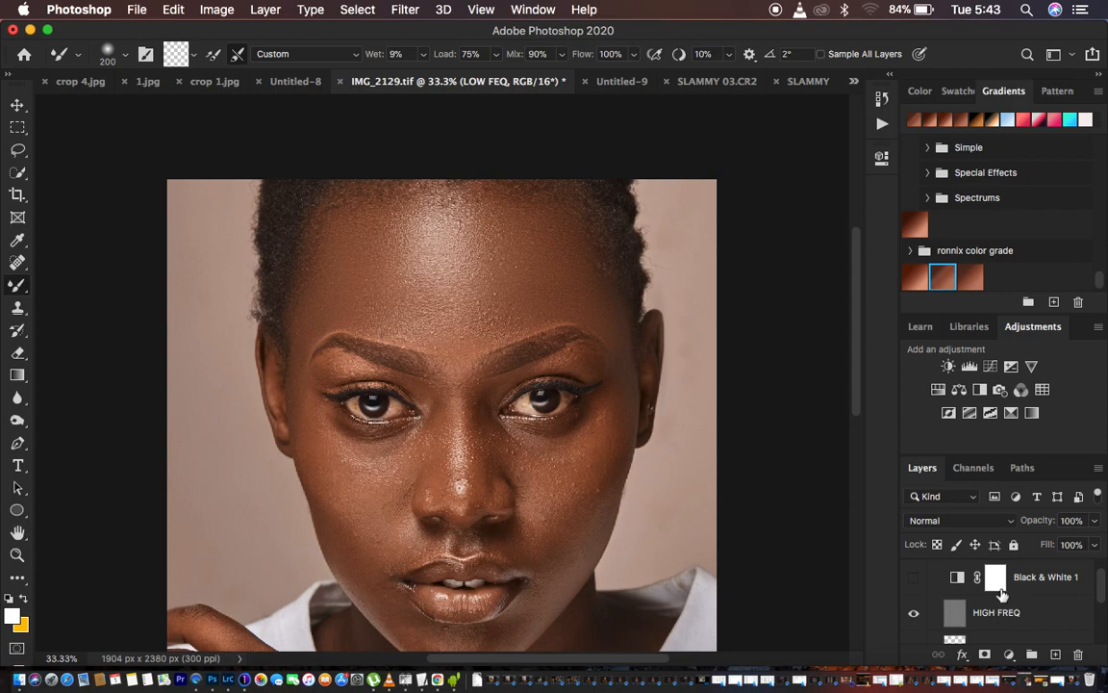
pyautogui.scroll(1, 1001, 595)
pyautogui.click(916, 571)
pyautogui.click(915, 570)
pyautogui.click(916, 570)
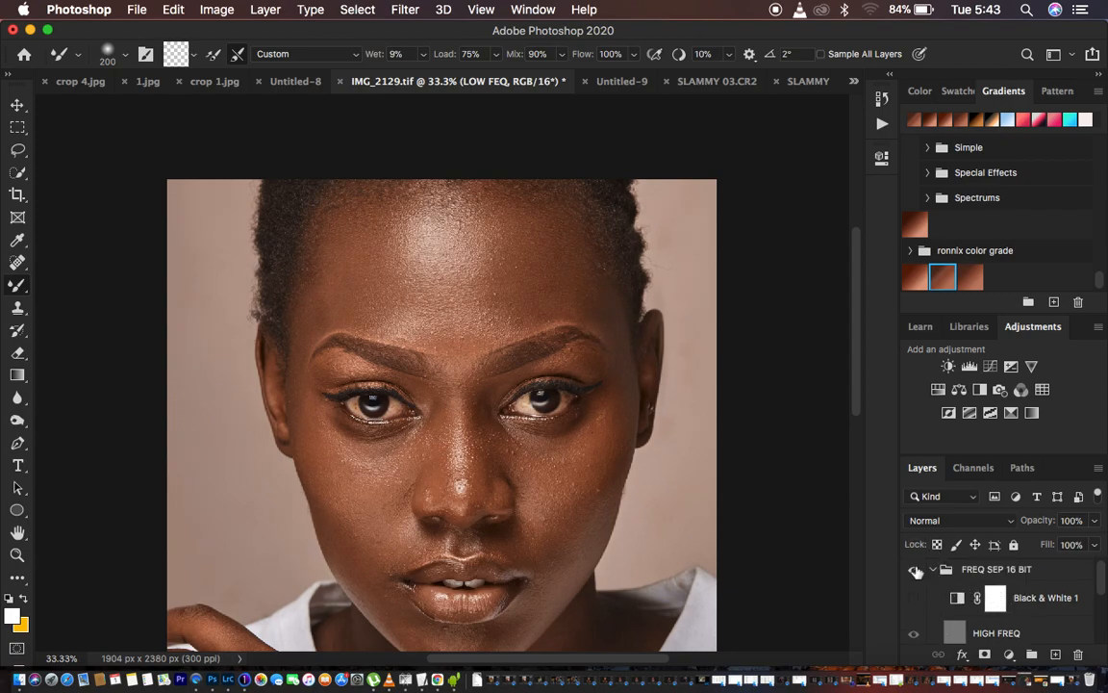
pyautogui.click(915, 570)
pyautogui.click(916, 570)
pyautogui.click(916, 570)
pyautogui.moveTo(527, 310); pyautogui.dragTo(510, 298)
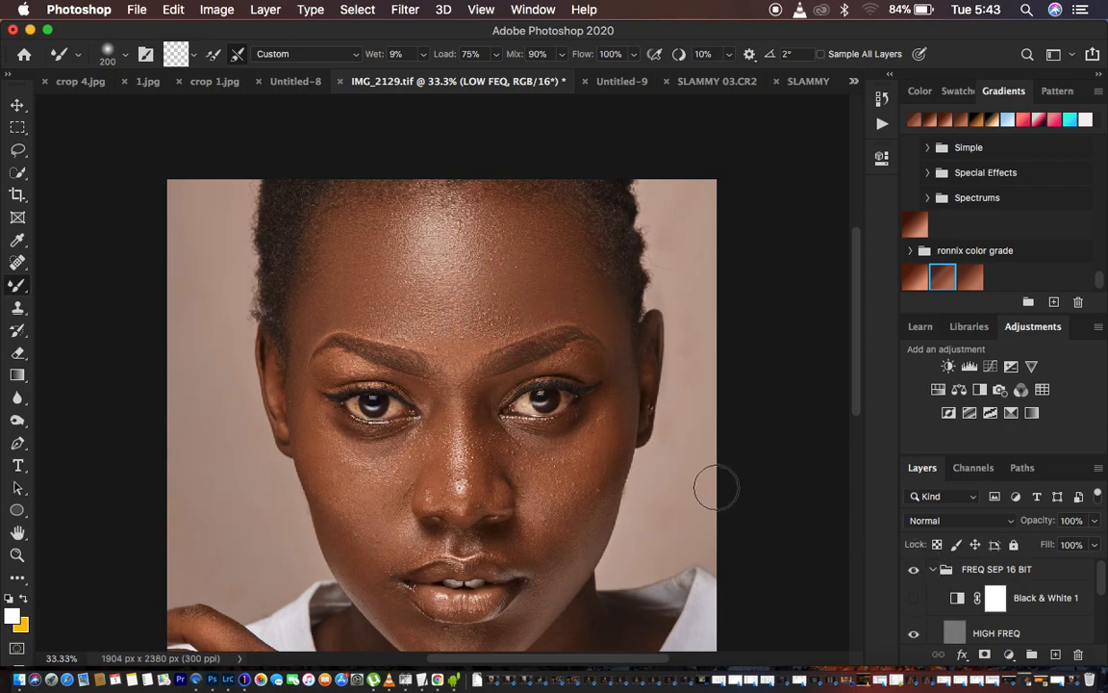
# Compare the full portrait at 25% zoom with the FREQ SEP 16 BIT group off and on
pyautogui.press('super+equal')
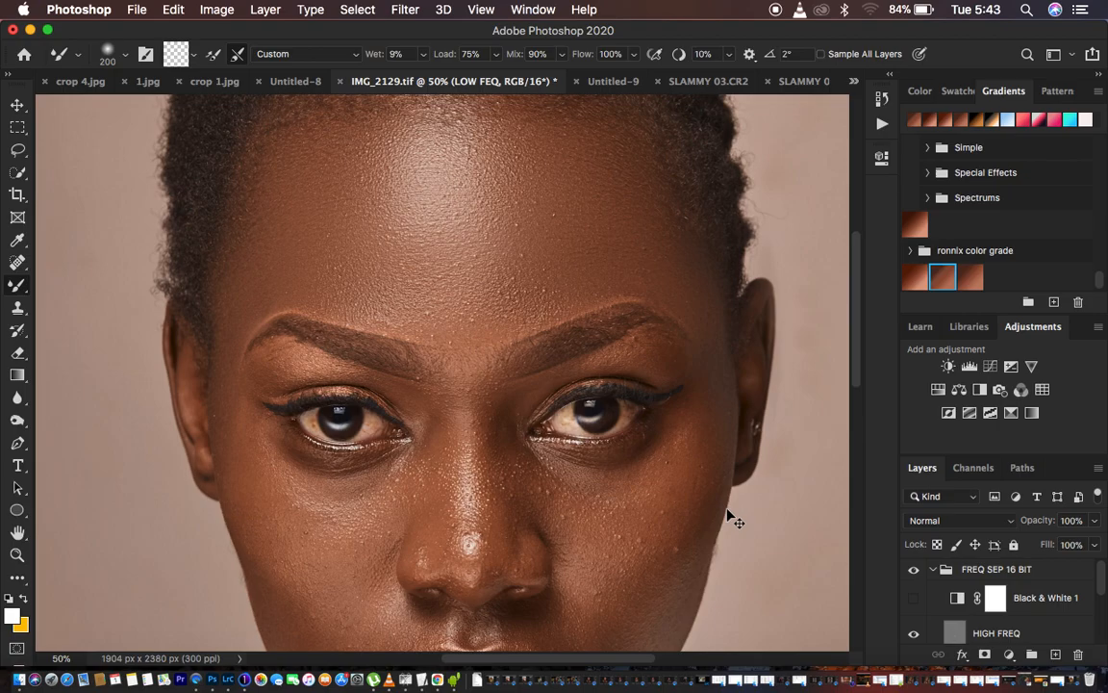
pyautogui.press('super+minus')
pyautogui.press('super+minus')
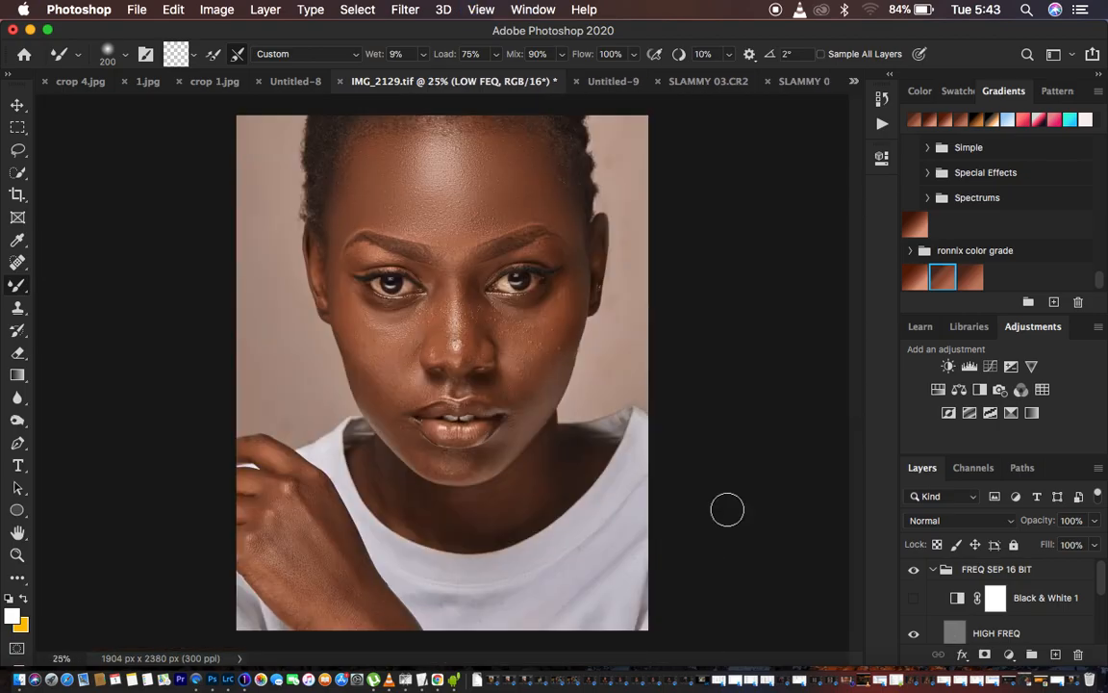
pyautogui.click(913, 563)
pyautogui.click(913, 564)
pyautogui.click(913, 564)
pyautogui.click(913, 564)
# Show the Black & White 1 adjustment layer, try Reds at -18, and set Reds to 16
pyautogui.click(913, 598)
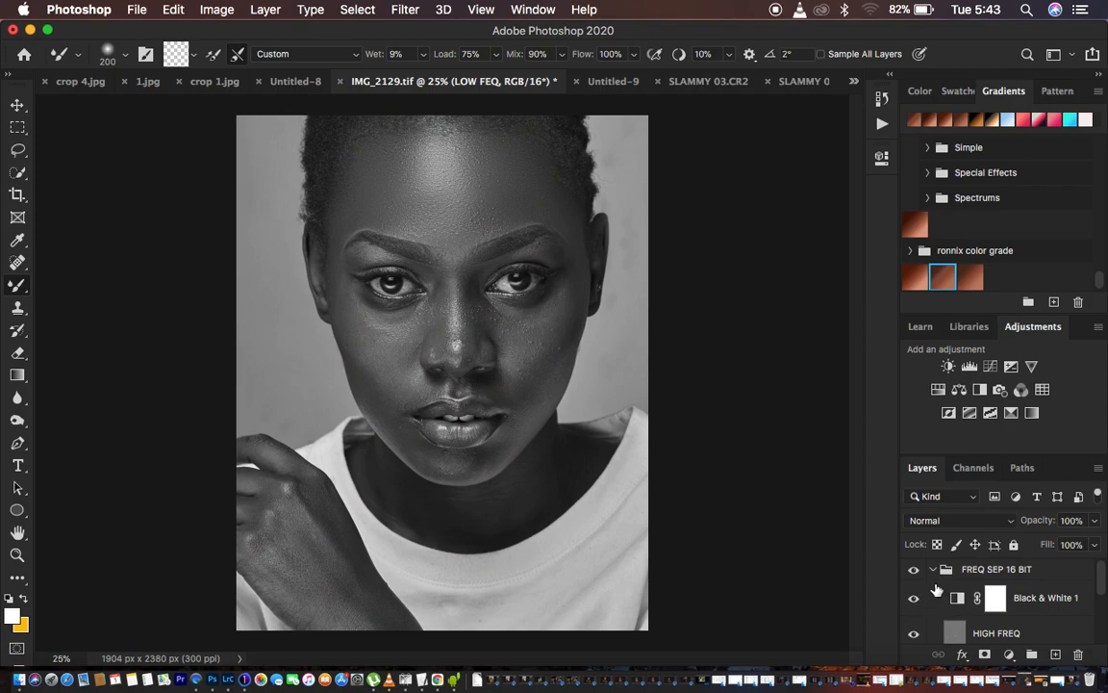
pyautogui.doubleClick(956, 598)
pyautogui.moveTo(733, 274); pyautogui.dragTo(716, 279)
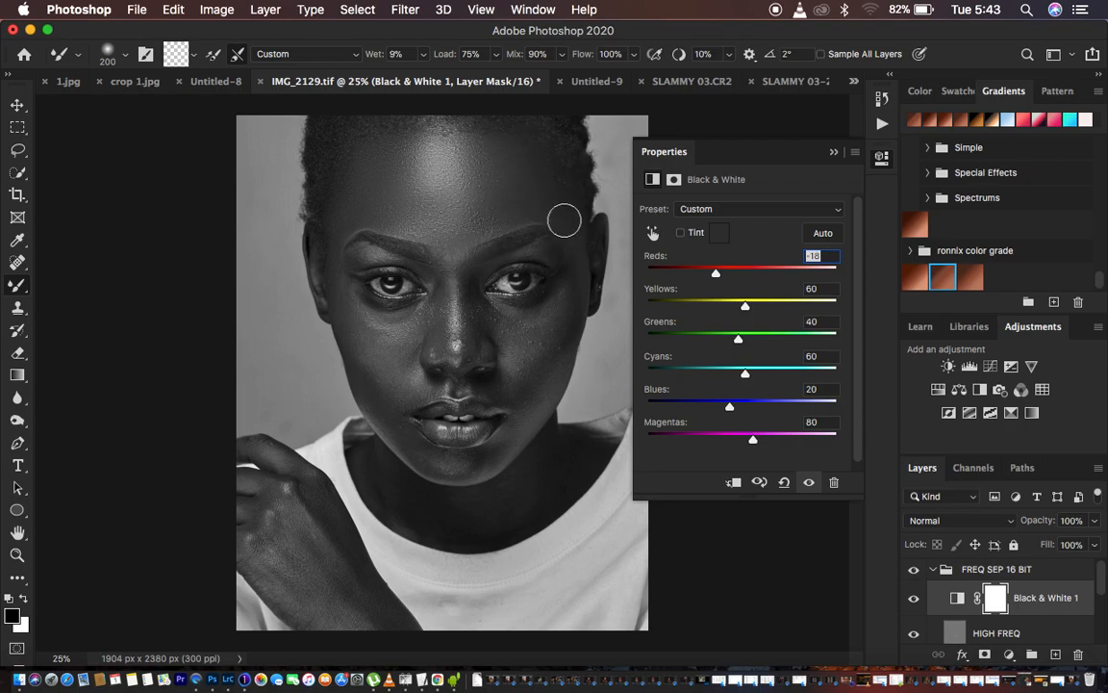
pyautogui.moveTo(716, 277); pyautogui.dragTo(728, 277)
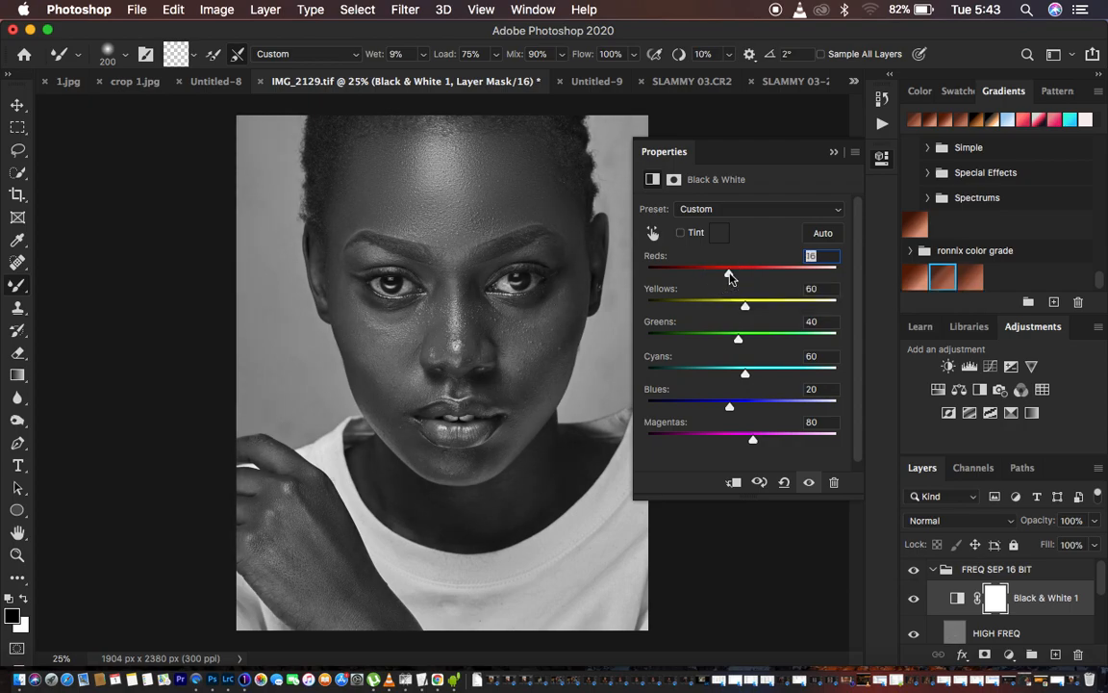
# Hide the Black & White 1 adjustment layer to return the portrait to color
pyautogui.click(833, 152)
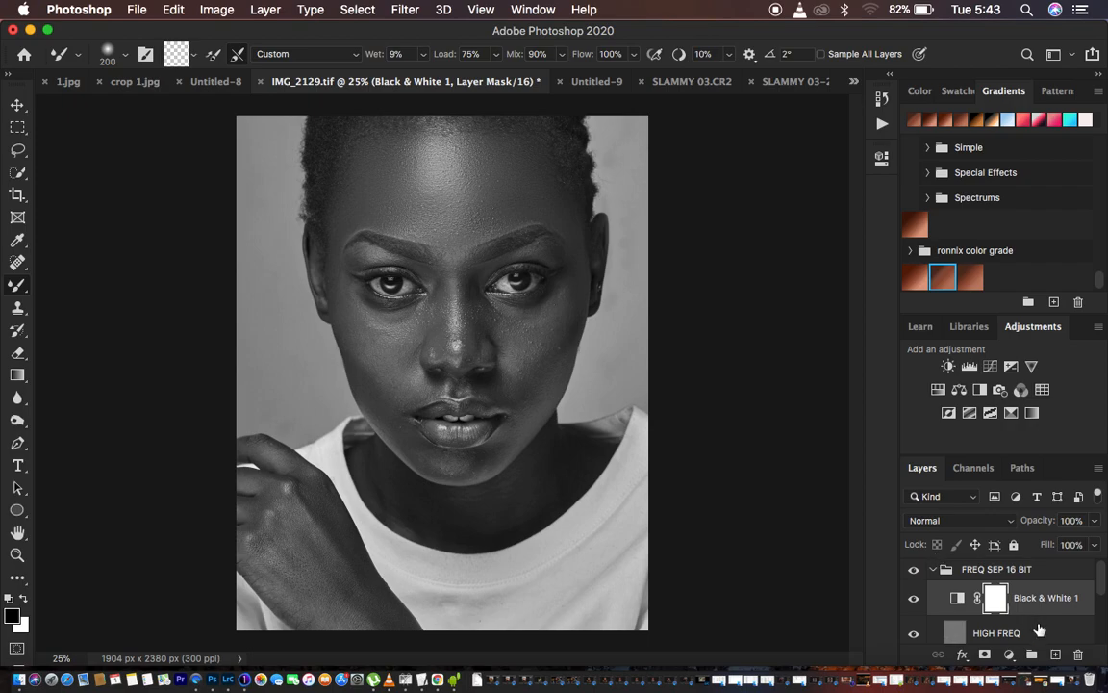
pyautogui.scroll(-2, 1039, 629)
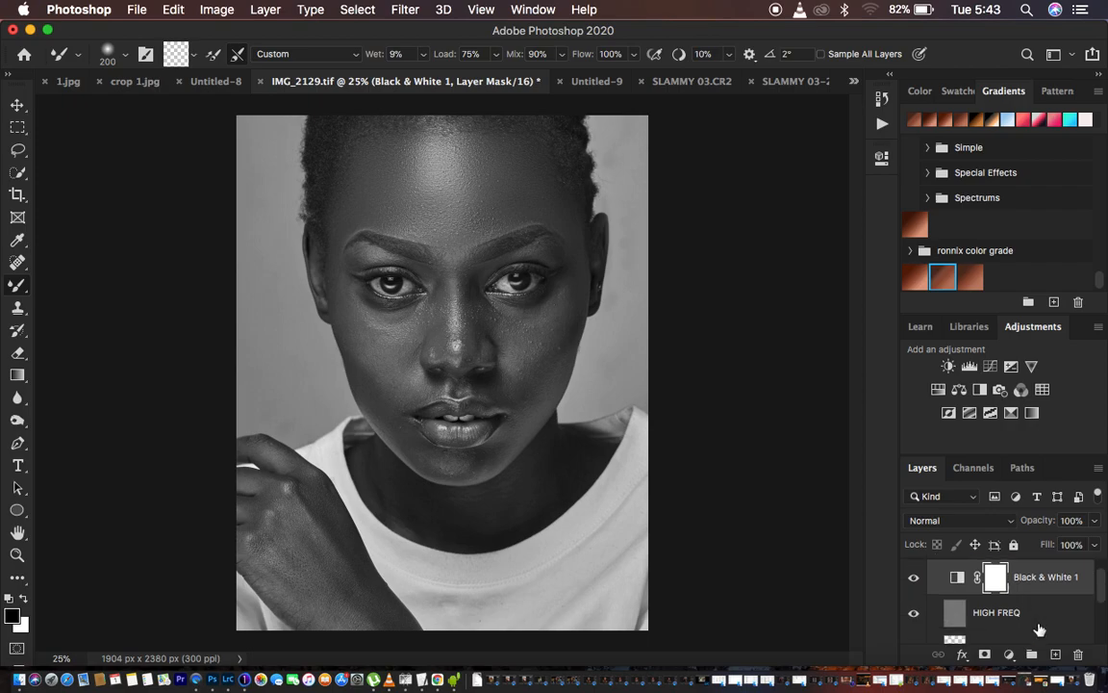
pyautogui.scroll(1, 1039, 629)
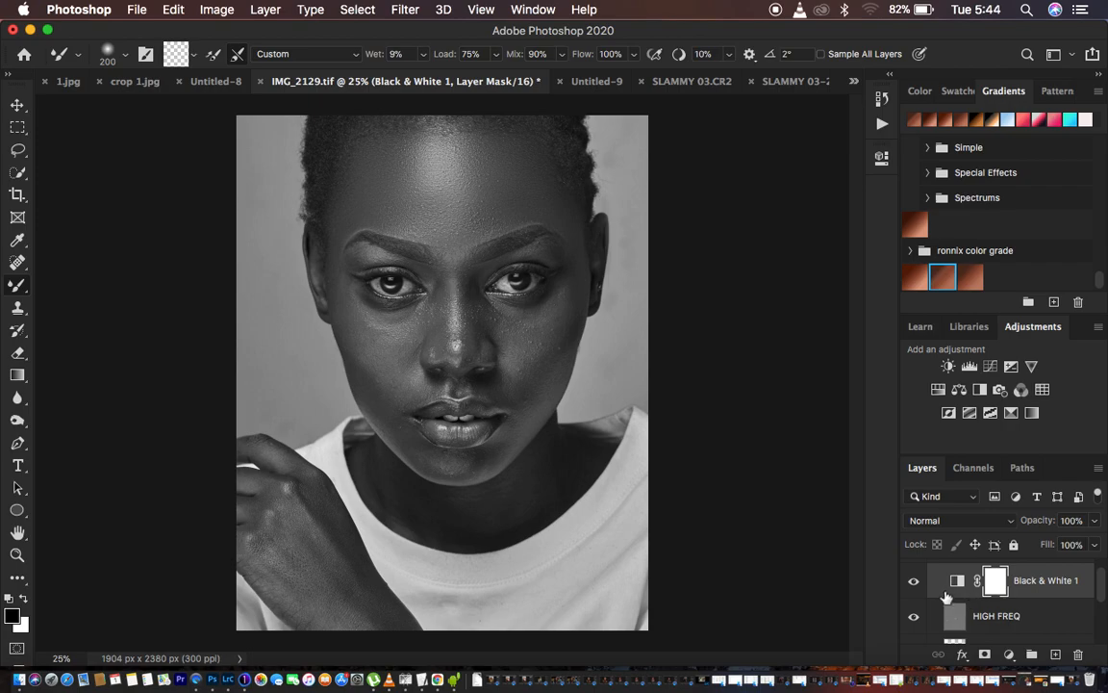
pyautogui.click(912, 581)
pyautogui.scroll(-2, 1054, 605)
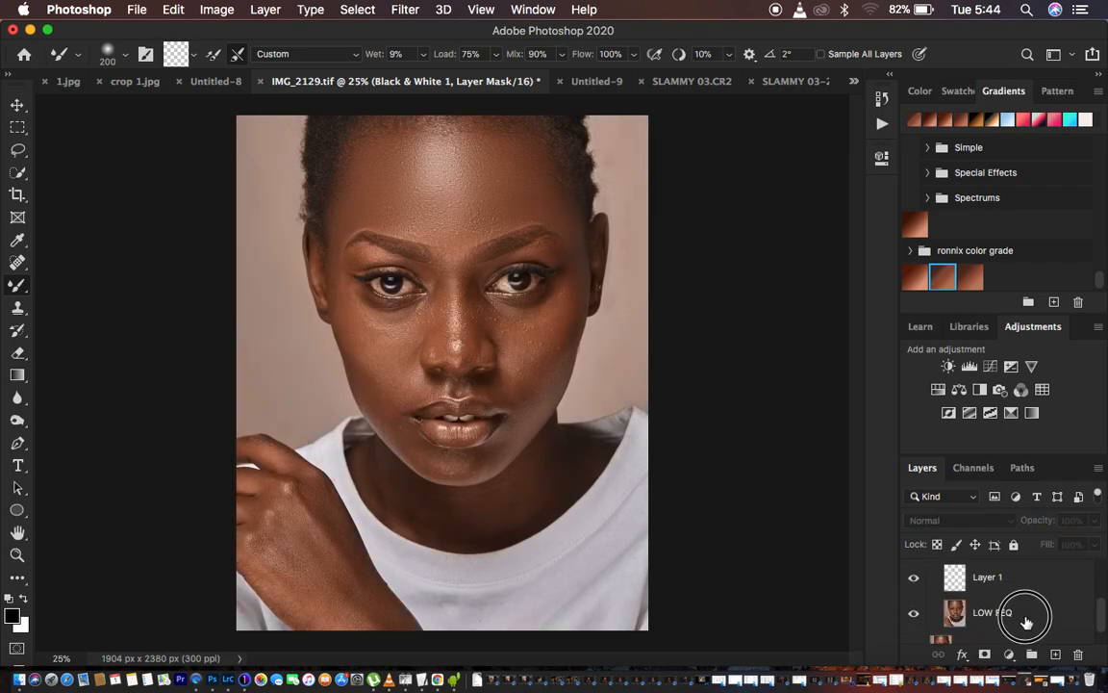
# Outline the forehead from the hairline down to the eyebrows on the LOW FEQ layer with the 22 px feathered Lasso
pyautogui.click(1026, 623)
pyautogui.click(18, 151)
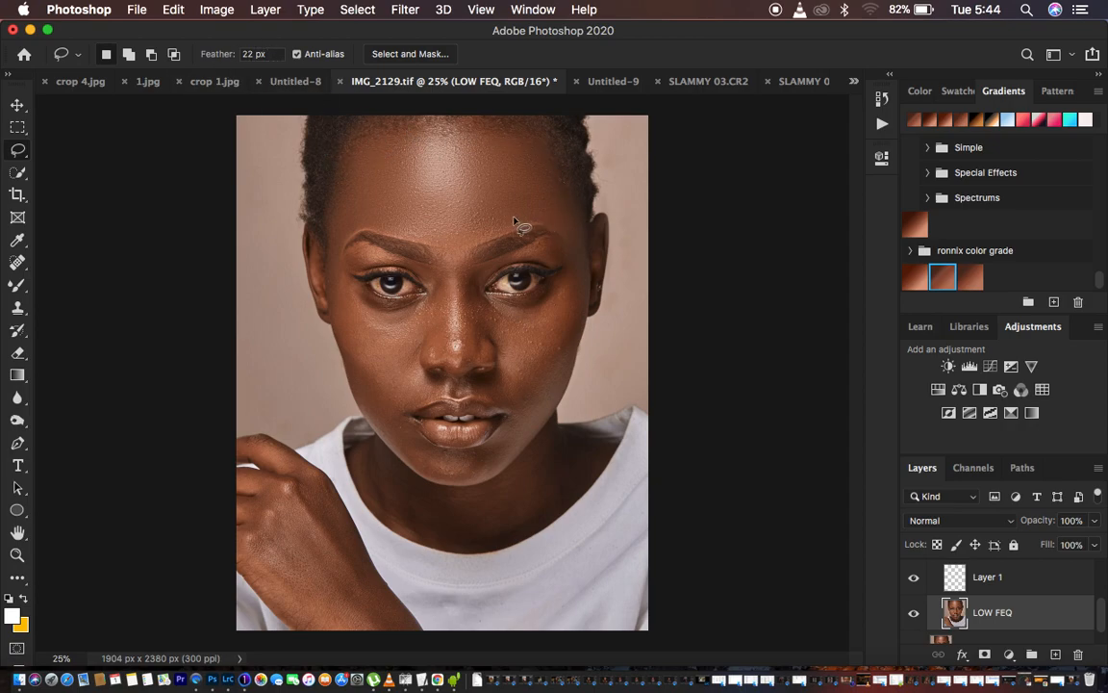
pyautogui.moveTo(352, 141)
pyautogui.mouseDown()
pyautogui.moveTo(331, 203)
pyautogui.moveTo(332, 269)
pyautogui.moveTo(357, 227)
pyautogui.moveTo(413, 236)
pyautogui.moveTo(455, 274)
pyautogui.moveTo(478, 241)
pyautogui.moveTo(535, 222)
pyautogui.moveTo(579, 241)
pyautogui.moveTo(538, 136)
pyautogui.moveTo(352, 140)
pyautogui.mouseUp()
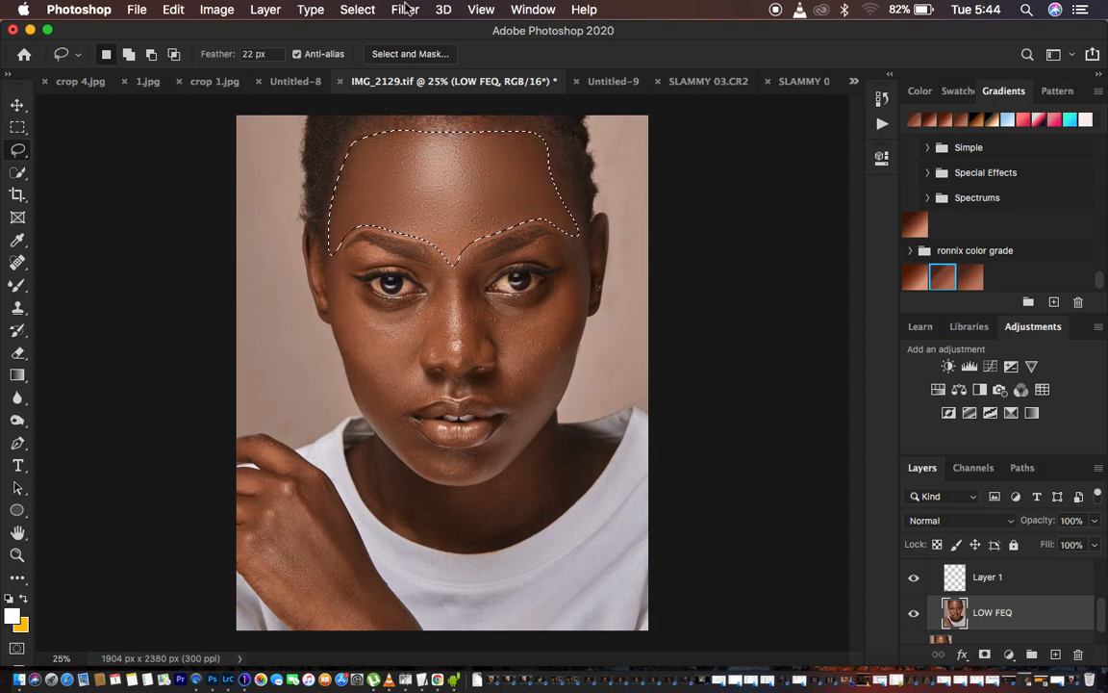
# Apply a Gaussian Blur with a 21 px radius to the selected forehead and hide the selection outline
pyautogui.click(406, 9)
pyautogui.moveTo(477, 220)
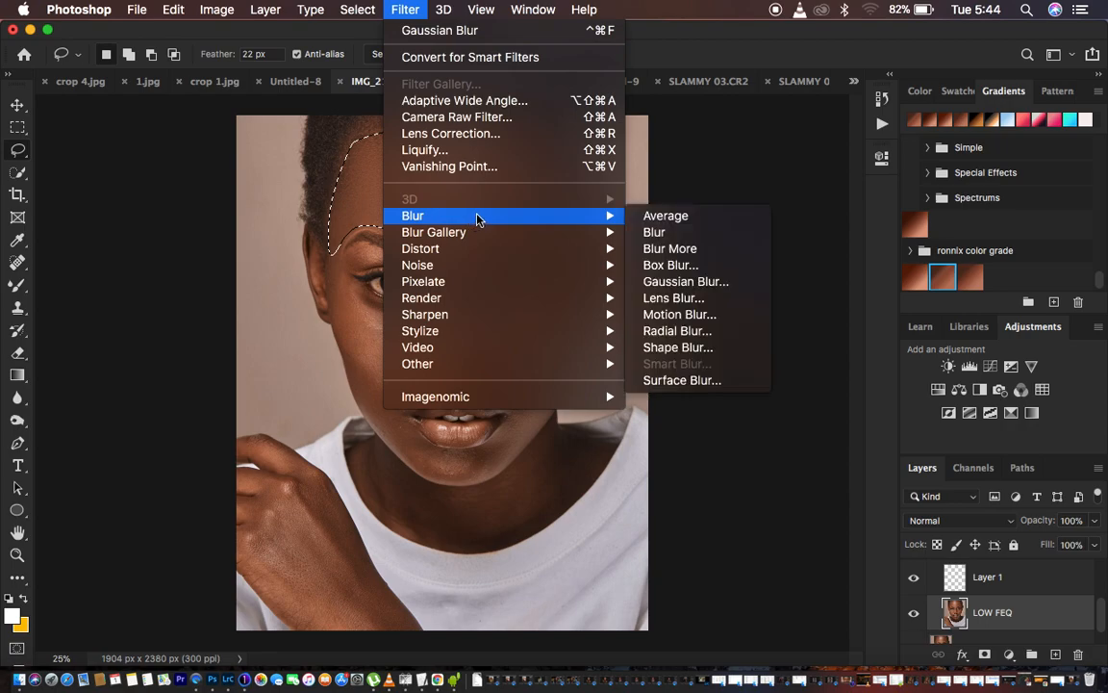
pyautogui.click(686, 280)
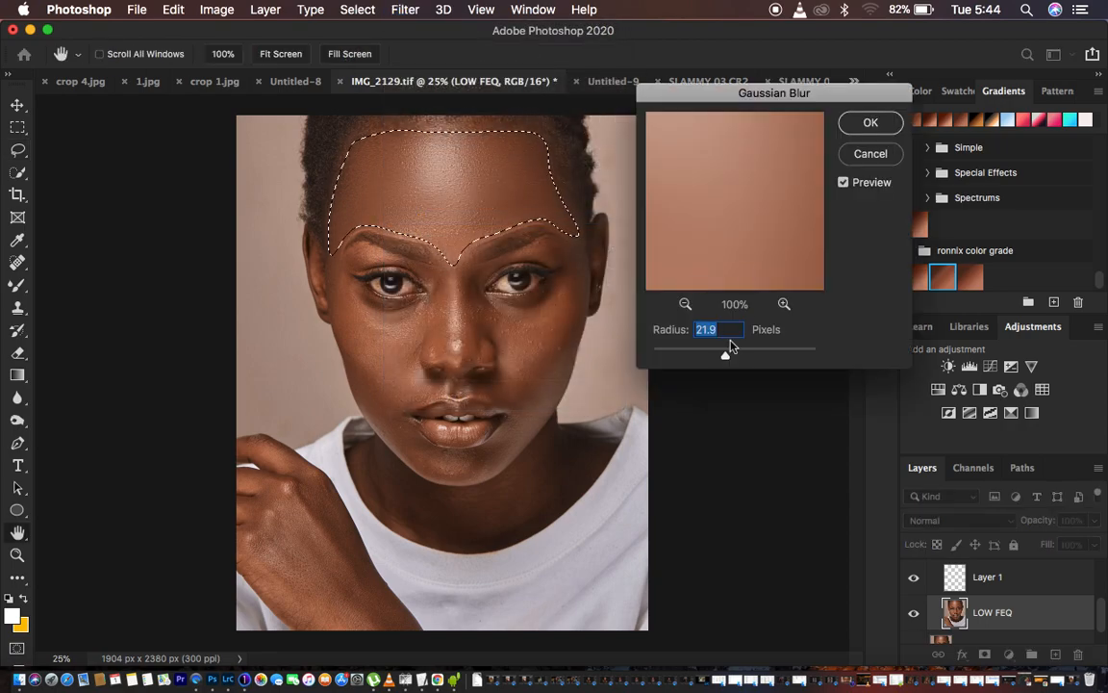
pyautogui.moveTo(726, 354)
pyautogui.mouseDown()
pyautogui.moveTo(640, 355)
pyautogui.moveTo(726, 357)
pyautogui.mouseUp()
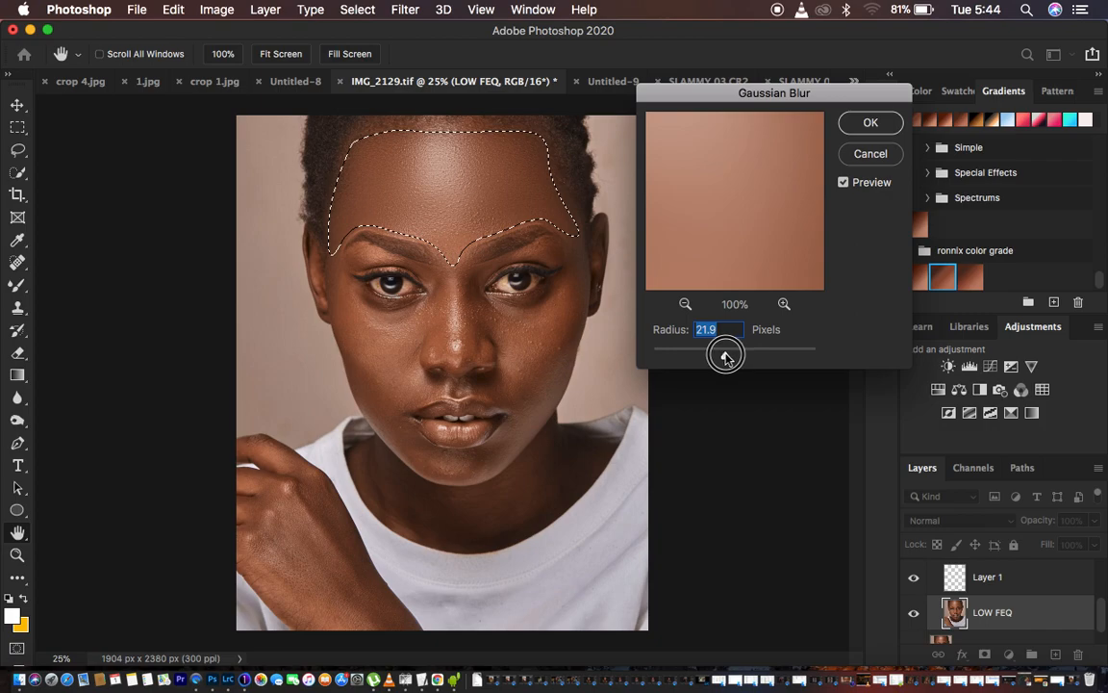
pyautogui.moveTo(727, 357); pyautogui.dragTo(727, 357)
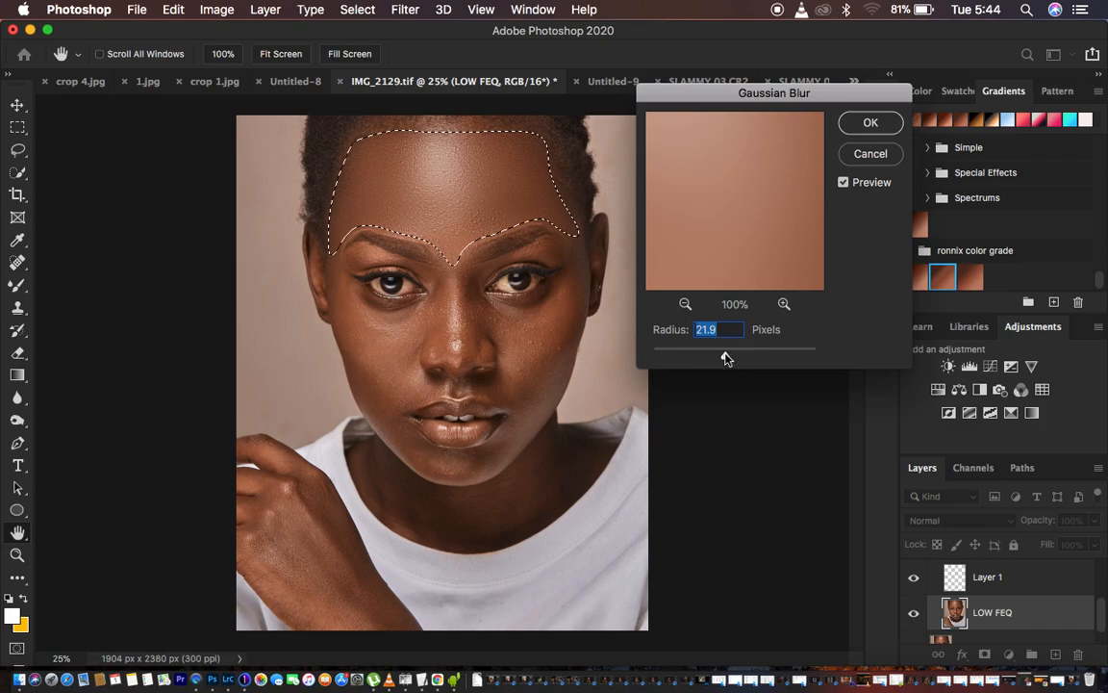
pyautogui.write('7')
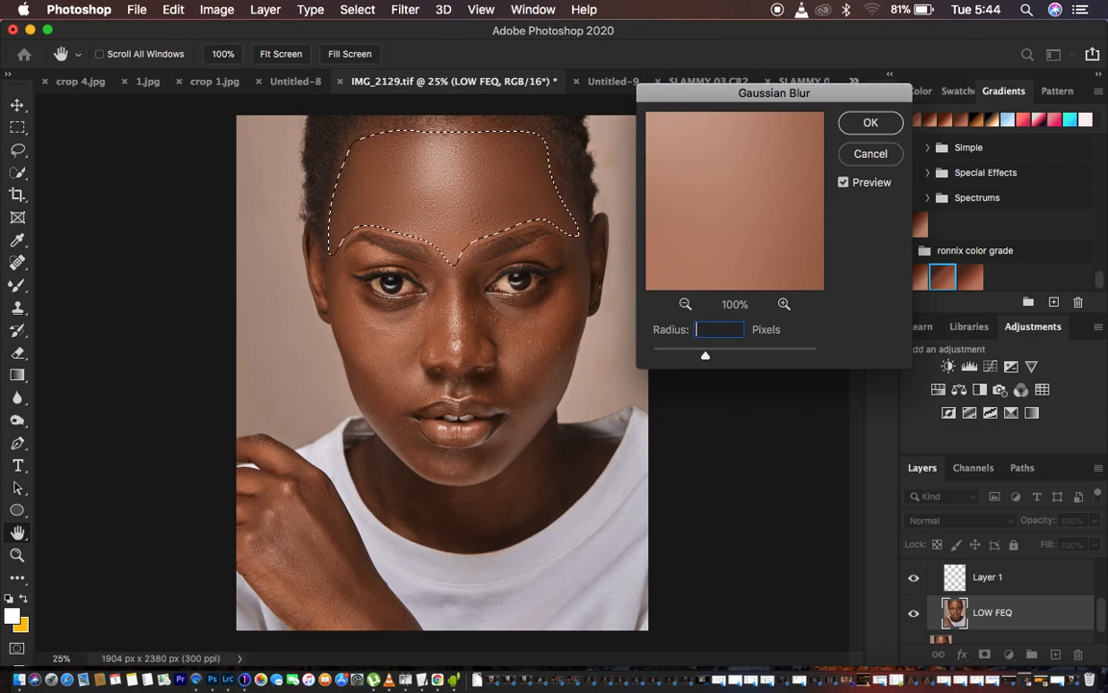
pyautogui.click(871, 122)
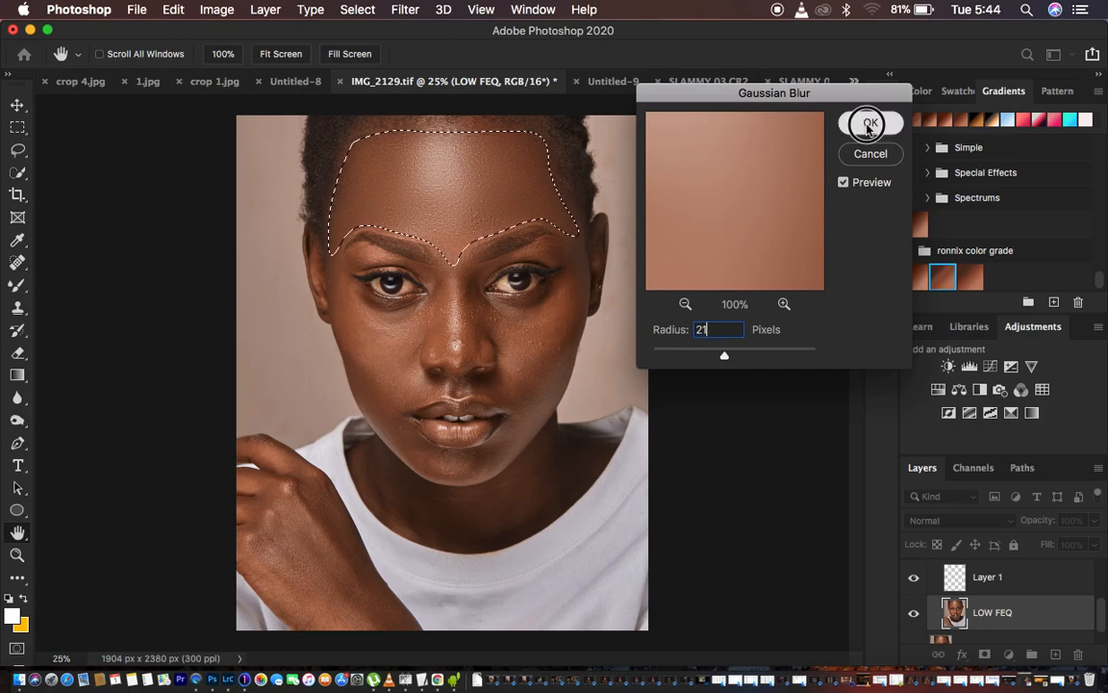
pyautogui.press('super+plus')
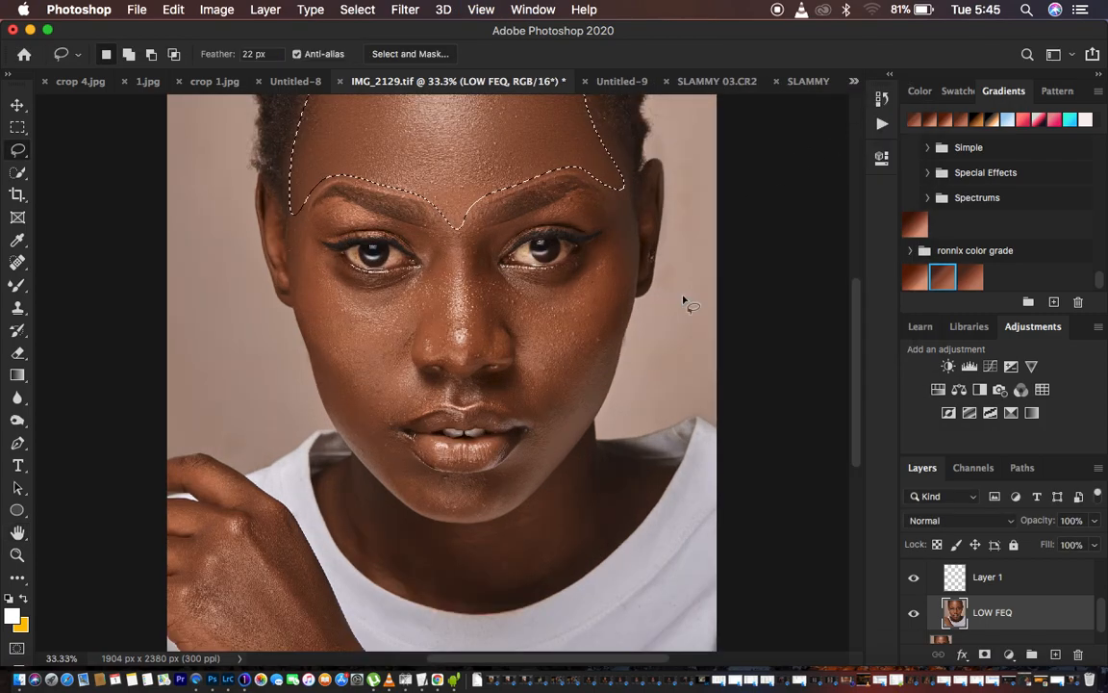
pyautogui.press('super+h')
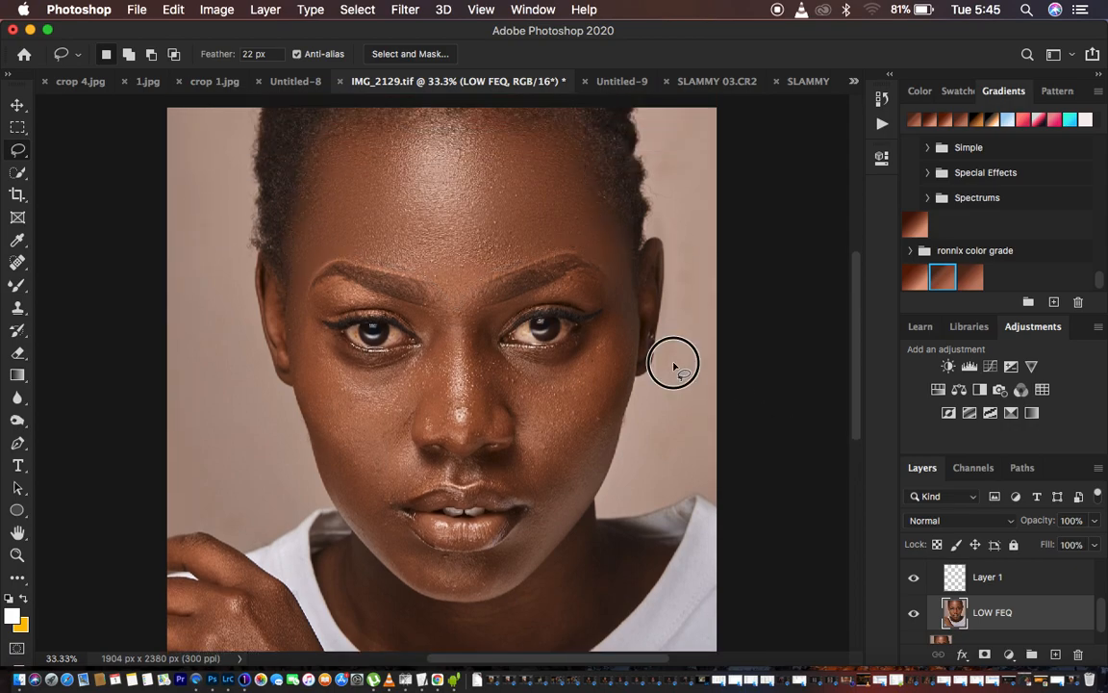
# Compare the full portrait with the FREQ SEP 16 BIT group off and on after the forehead blur
pyautogui.press('super+minus')
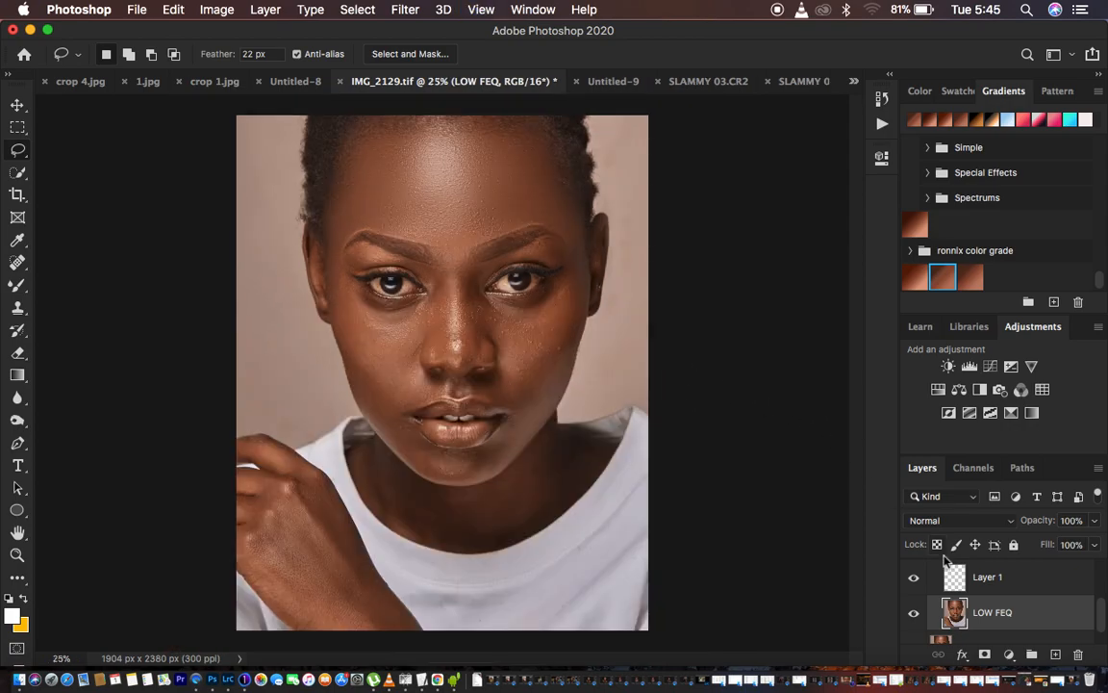
pyautogui.scroll(3, 1017, 603)
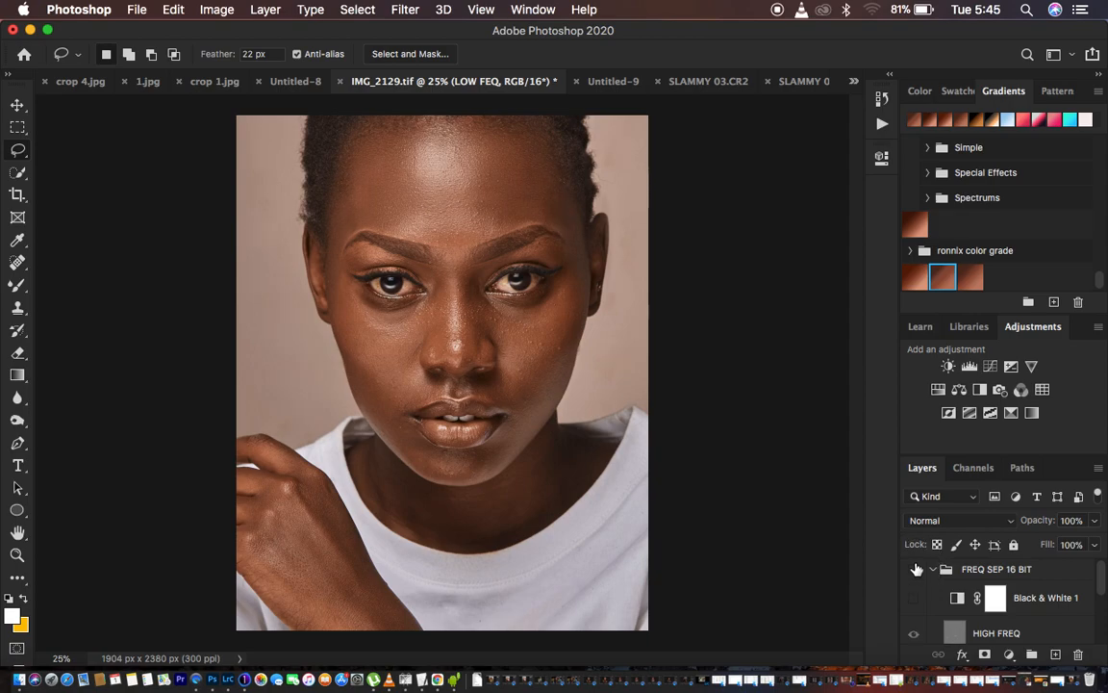
pyautogui.click(916, 569)
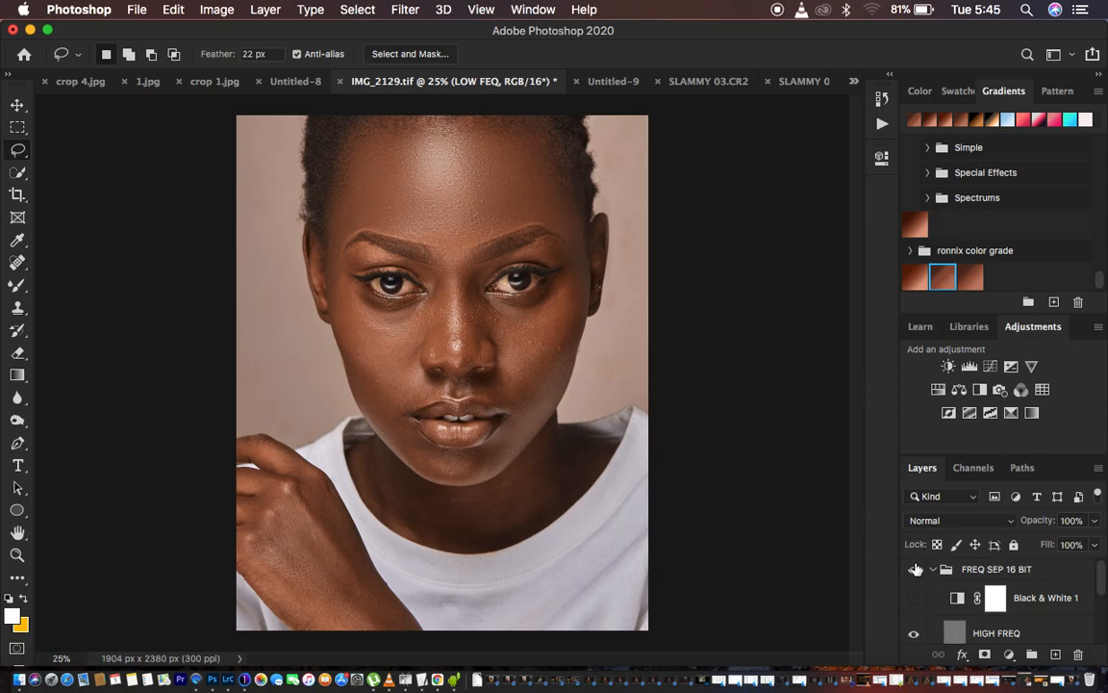
pyautogui.click(915, 569)
pyautogui.click(916, 570)
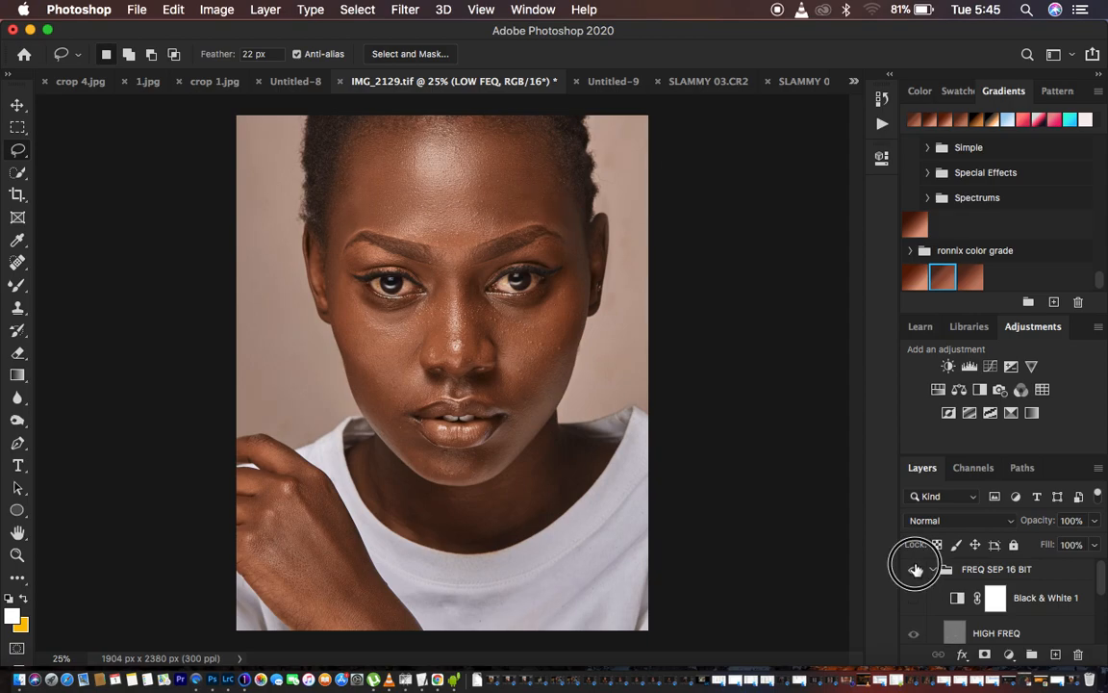
pyautogui.click(915, 569)
pyautogui.click(915, 569)
pyautogui.click(916, 569)
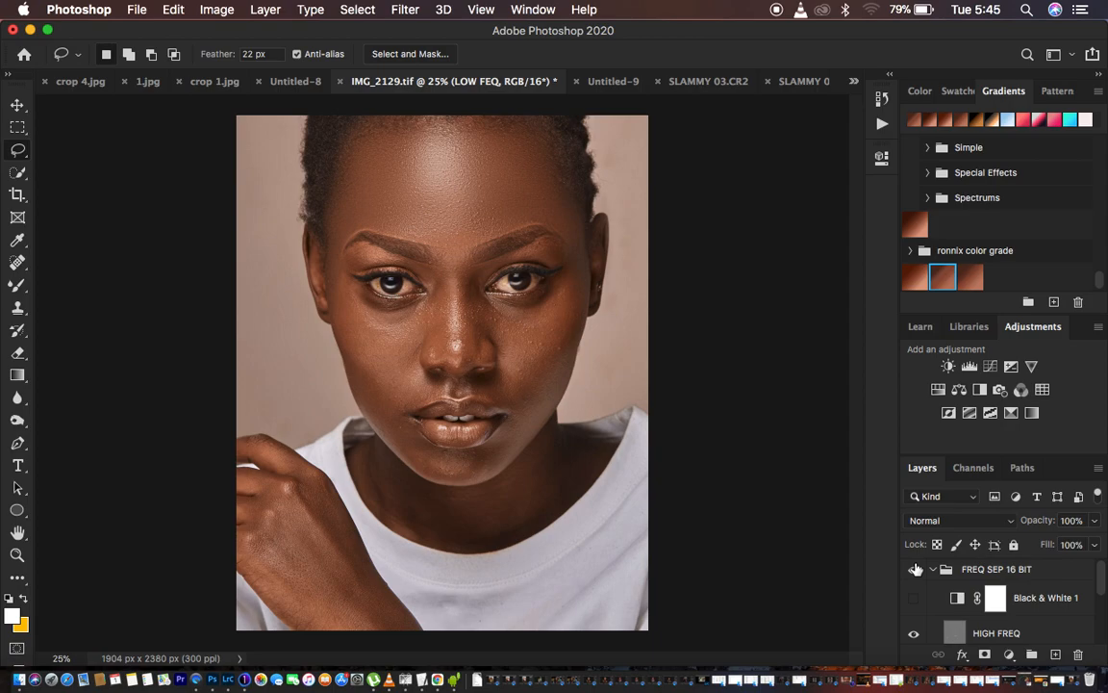
pyautogui.click(915, 569)
# Add a Color Lookup adjustment layer above the collapsed FREQ SEP 16 BIT group, load KC LUT 5.CUBE, and set its opacity to 48%
pyautogui.click(933, 569)
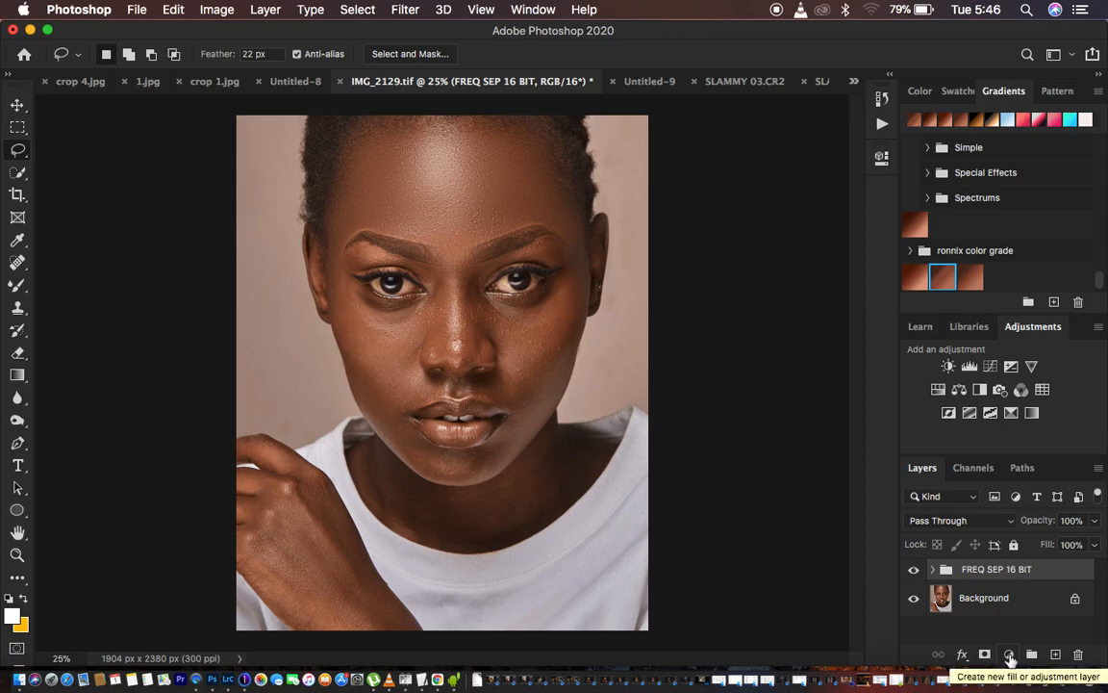
pyautogui.click(1009, 655)
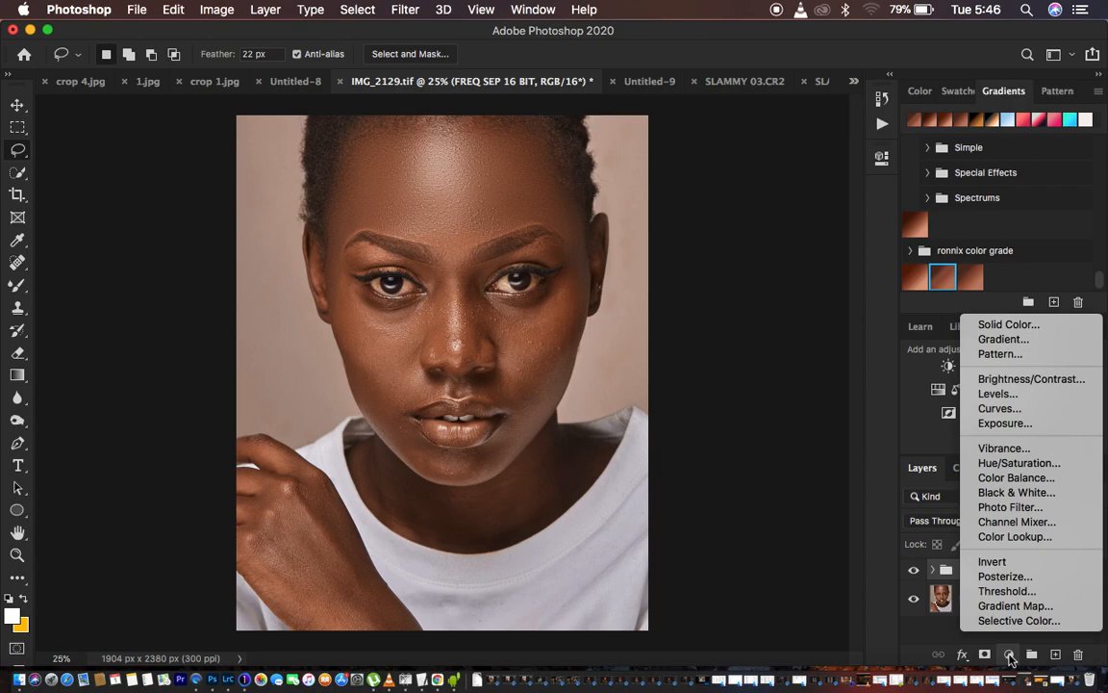
pyautogui.click(1012, 535)
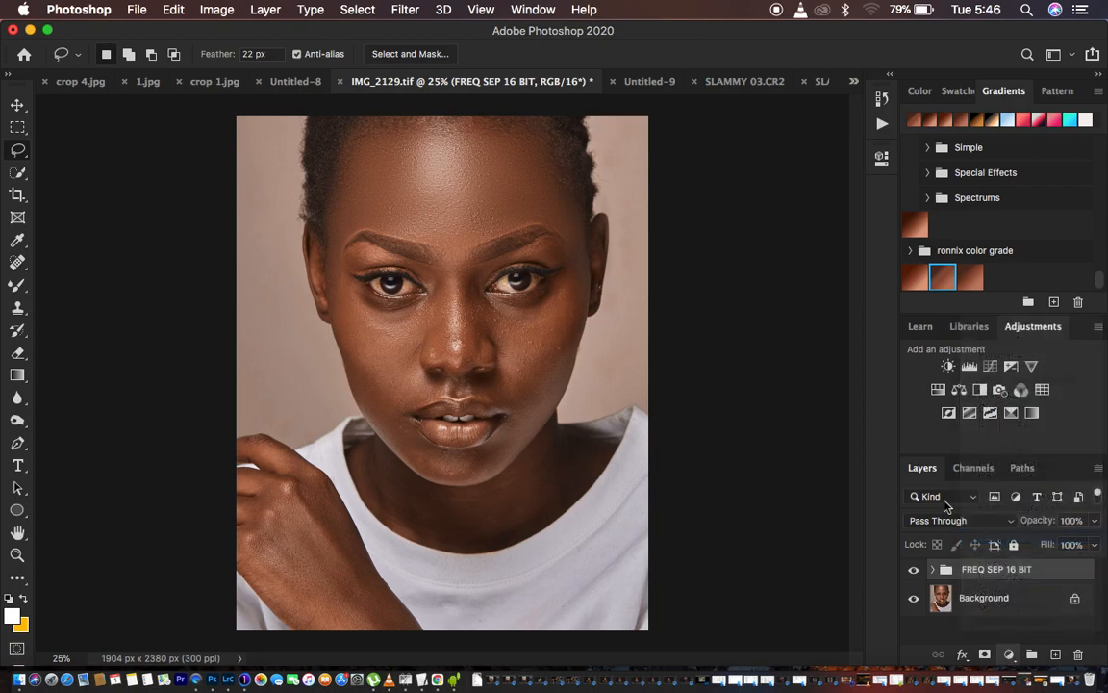
pyautogui.click(754, 209)
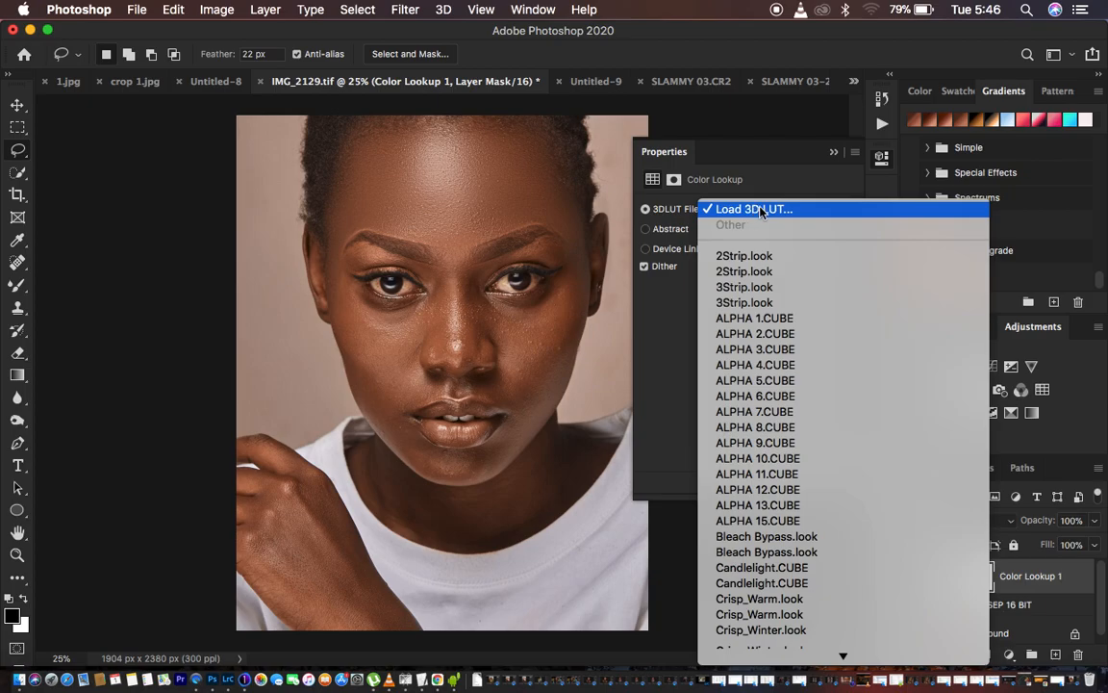
pyautogui.click(760, 210)
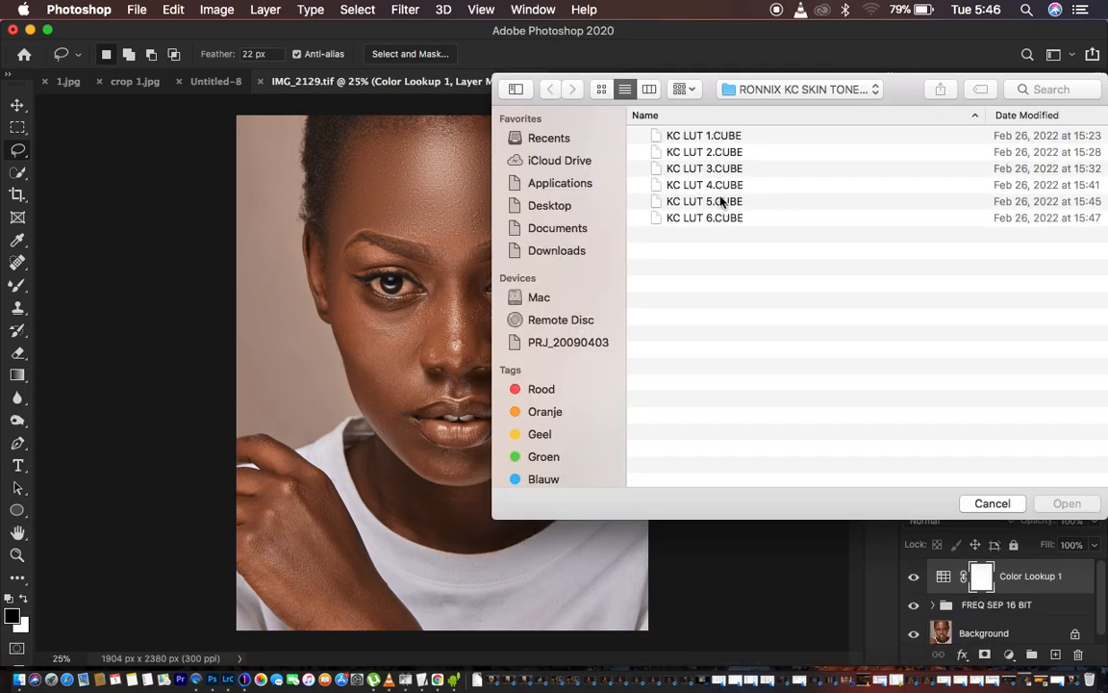
pyautogui.click(721, 202)
pyautogui.click(1060, 503)
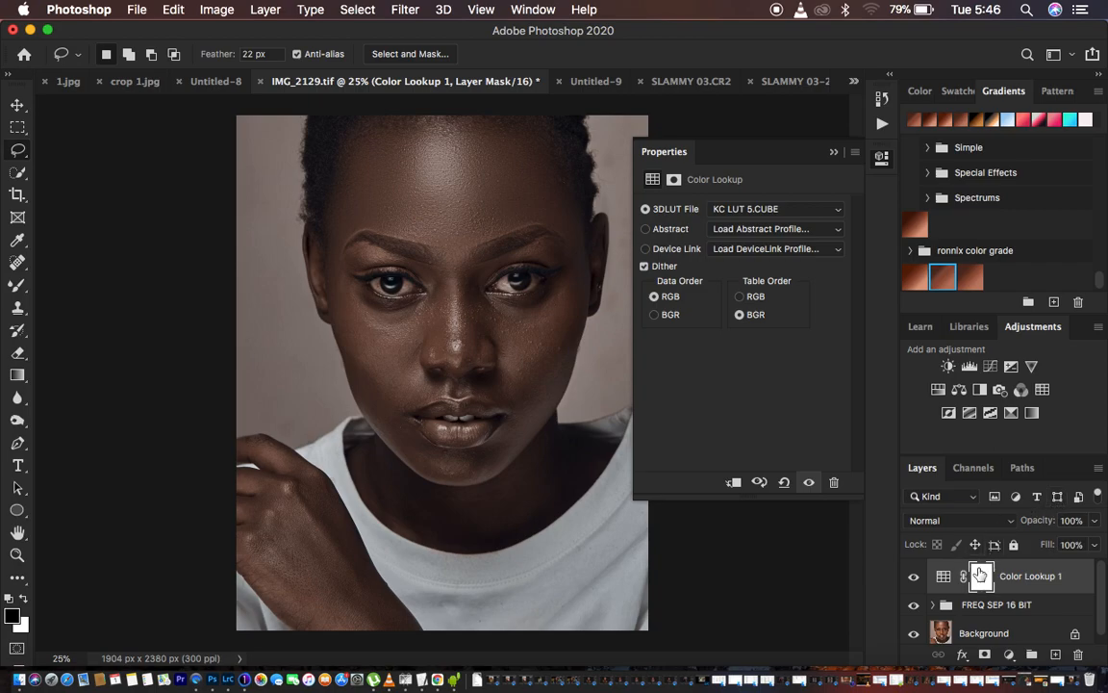
pyautogui.moveTo(1032, 520)
pyautogui.mouseDown()
pyautogui.moveTo(1002, 520)
pyautogui.moveTo(1014, 519)
pyautogui.mouseUp()
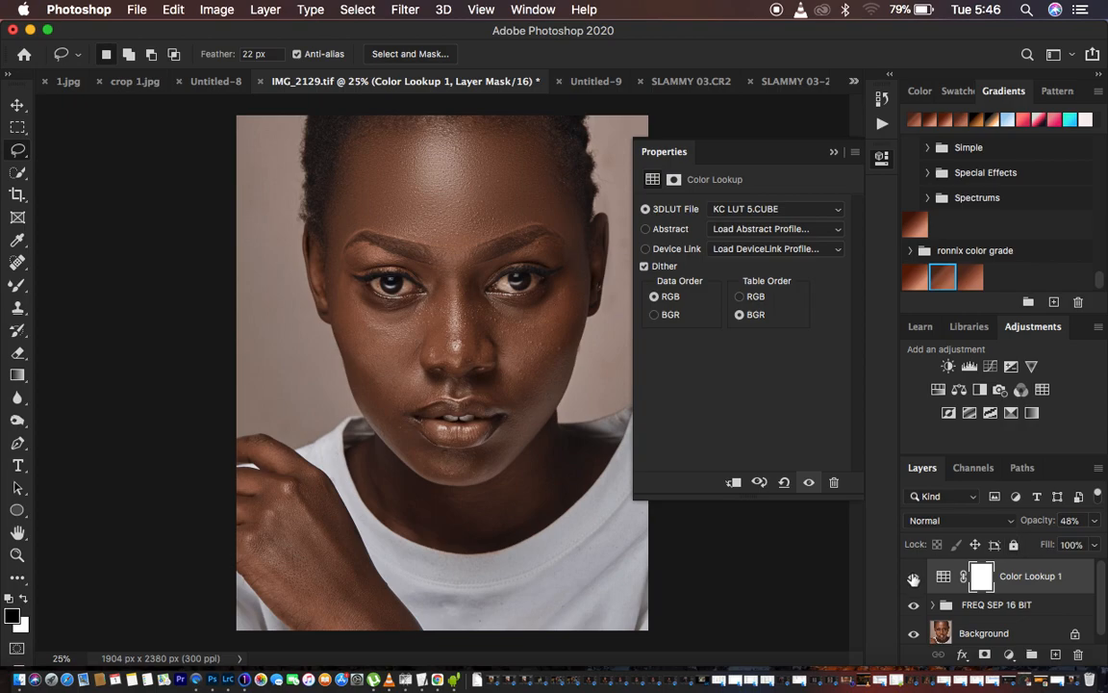
# Compare the portrait with the Color Lookup 1 layer off and on, leaving it visible, and close its properties
pyautogui.click(914, 576)
pyautogui.click(914, 576)
pyautogui.click(913, 576)
pyautogui.click(914, 576)
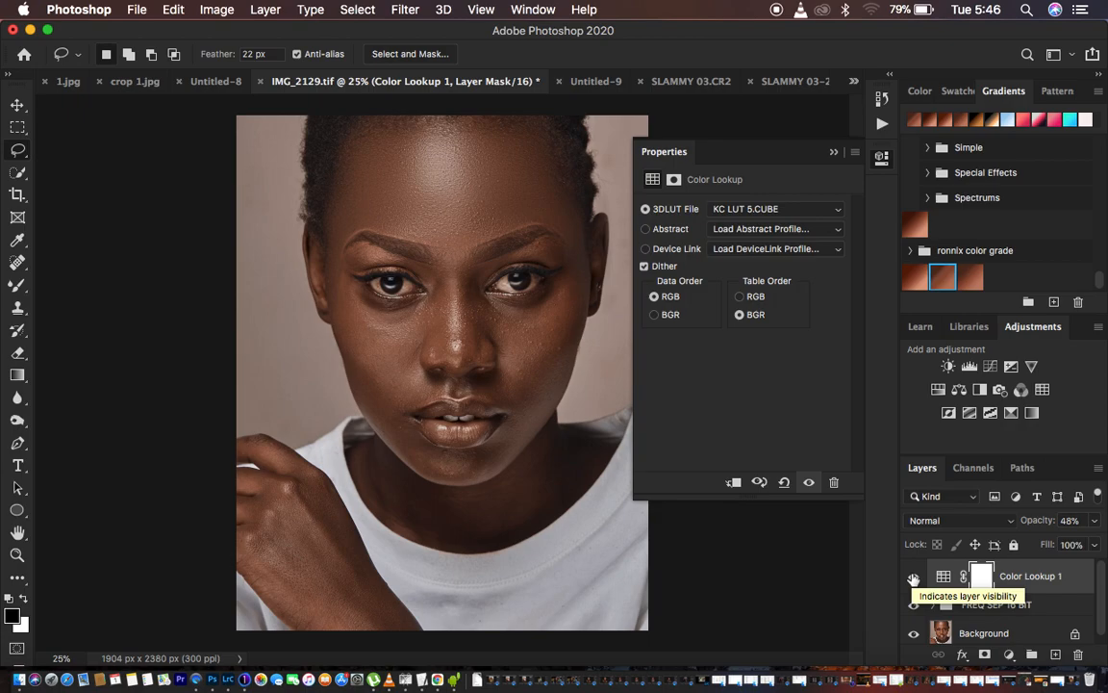
pyautogui.click(833, 153)
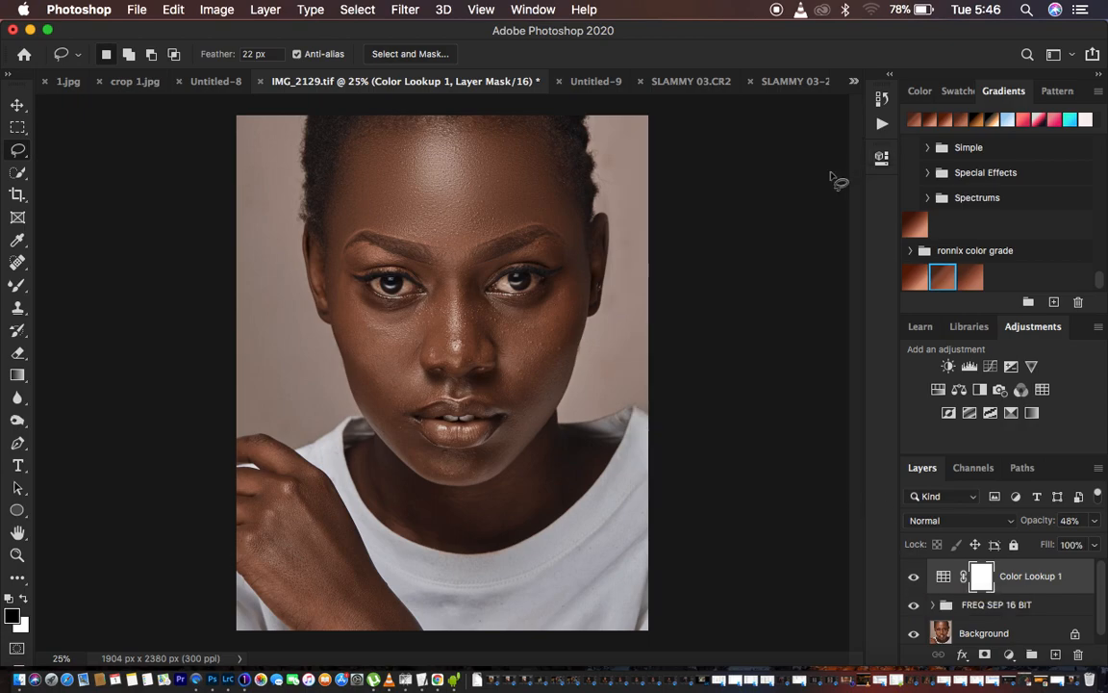